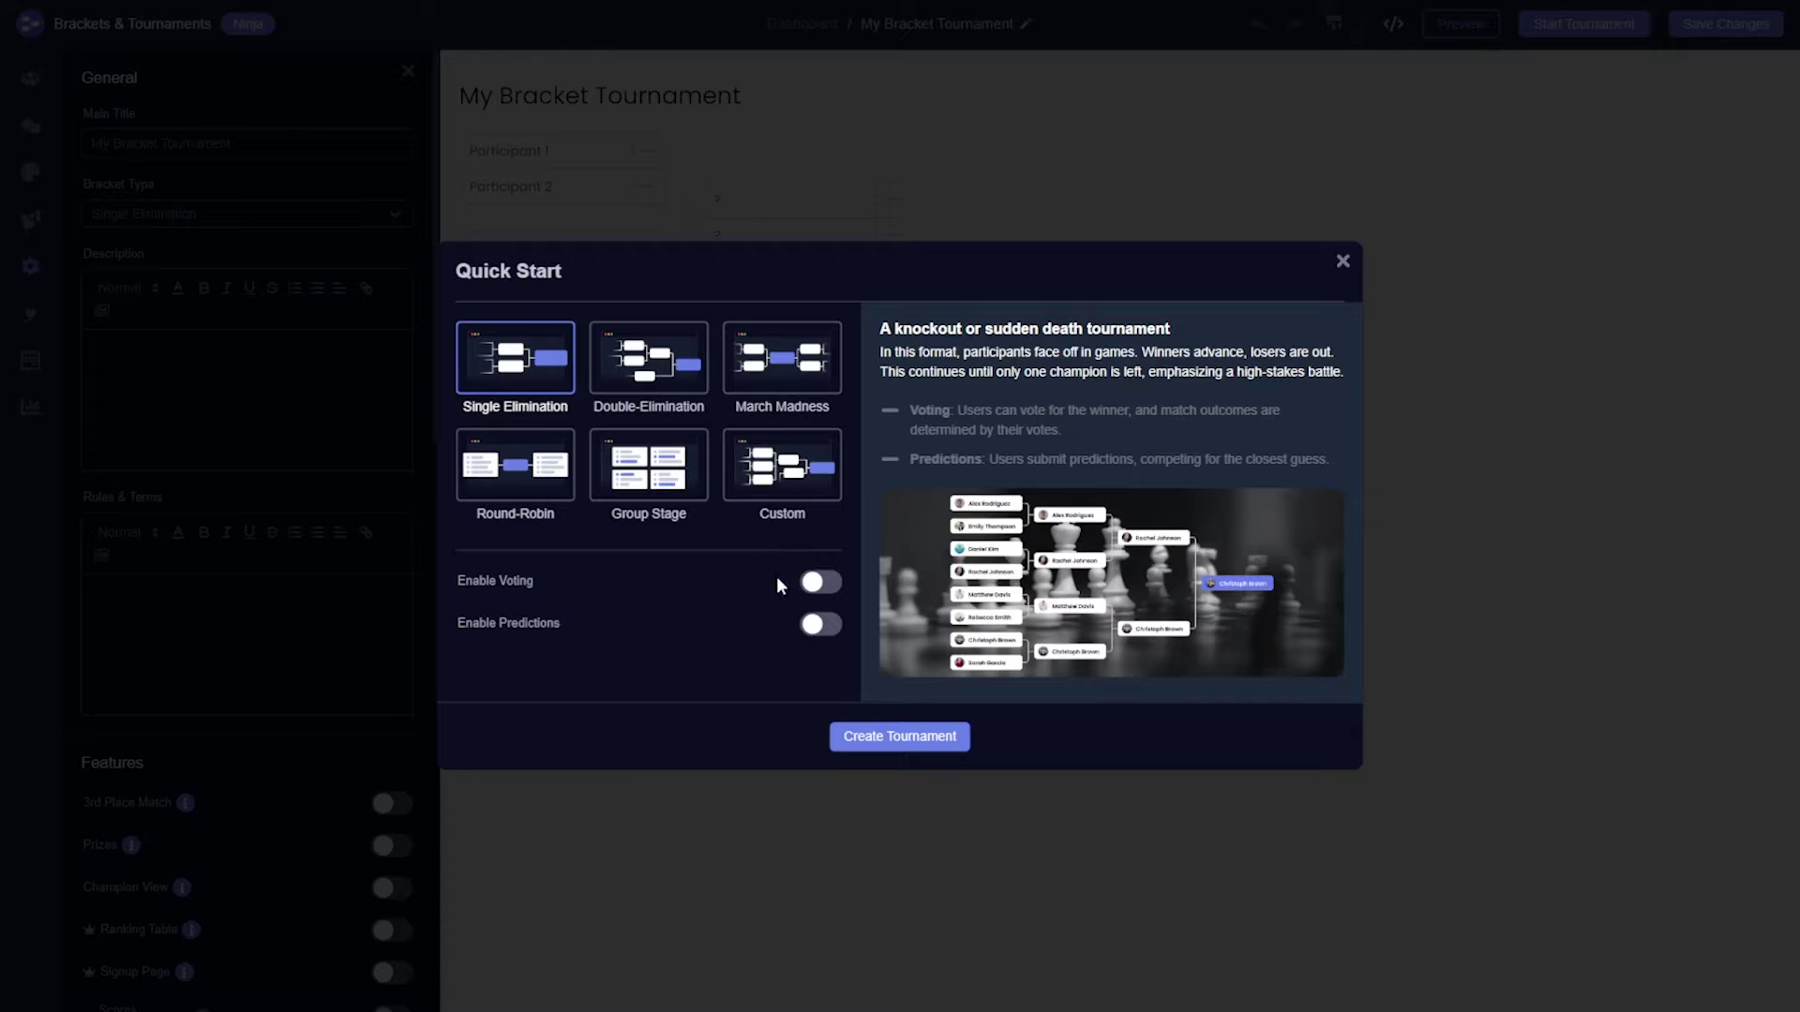
Create a voting-enabled tournament and confirm its bracket type is Single Elimination - Votings
click(828, 600)
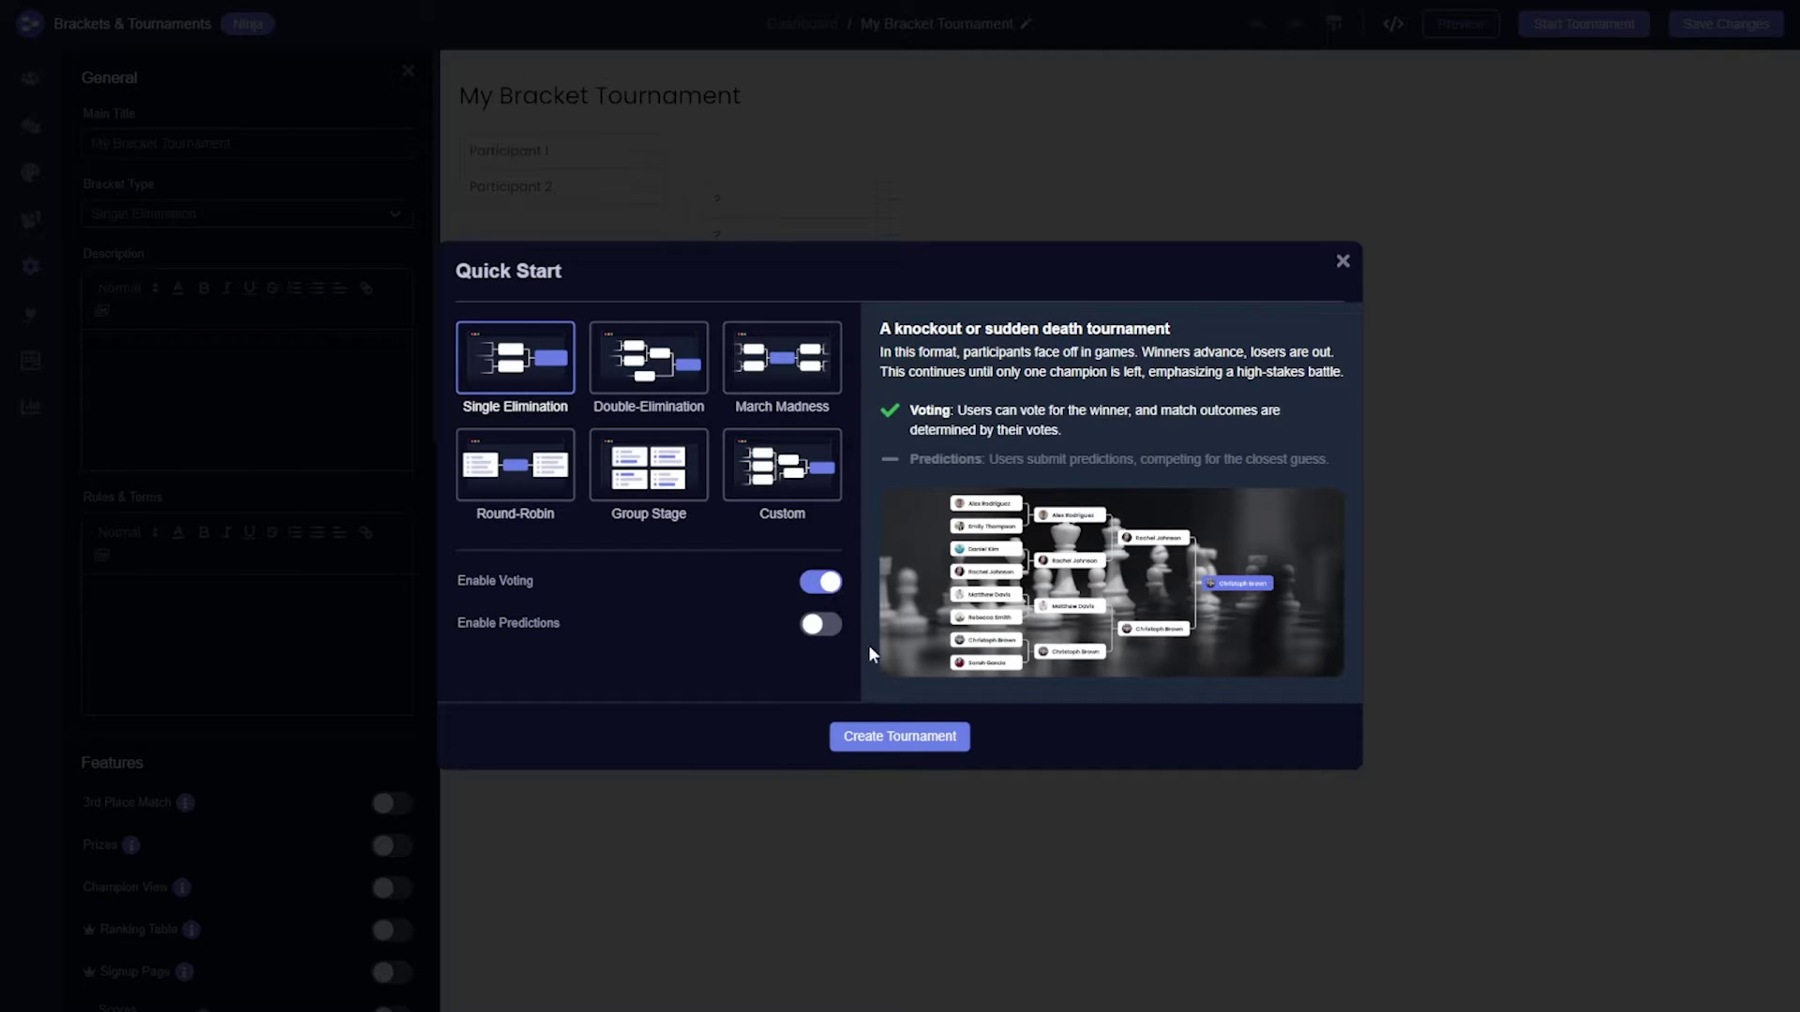
click(909, 743)
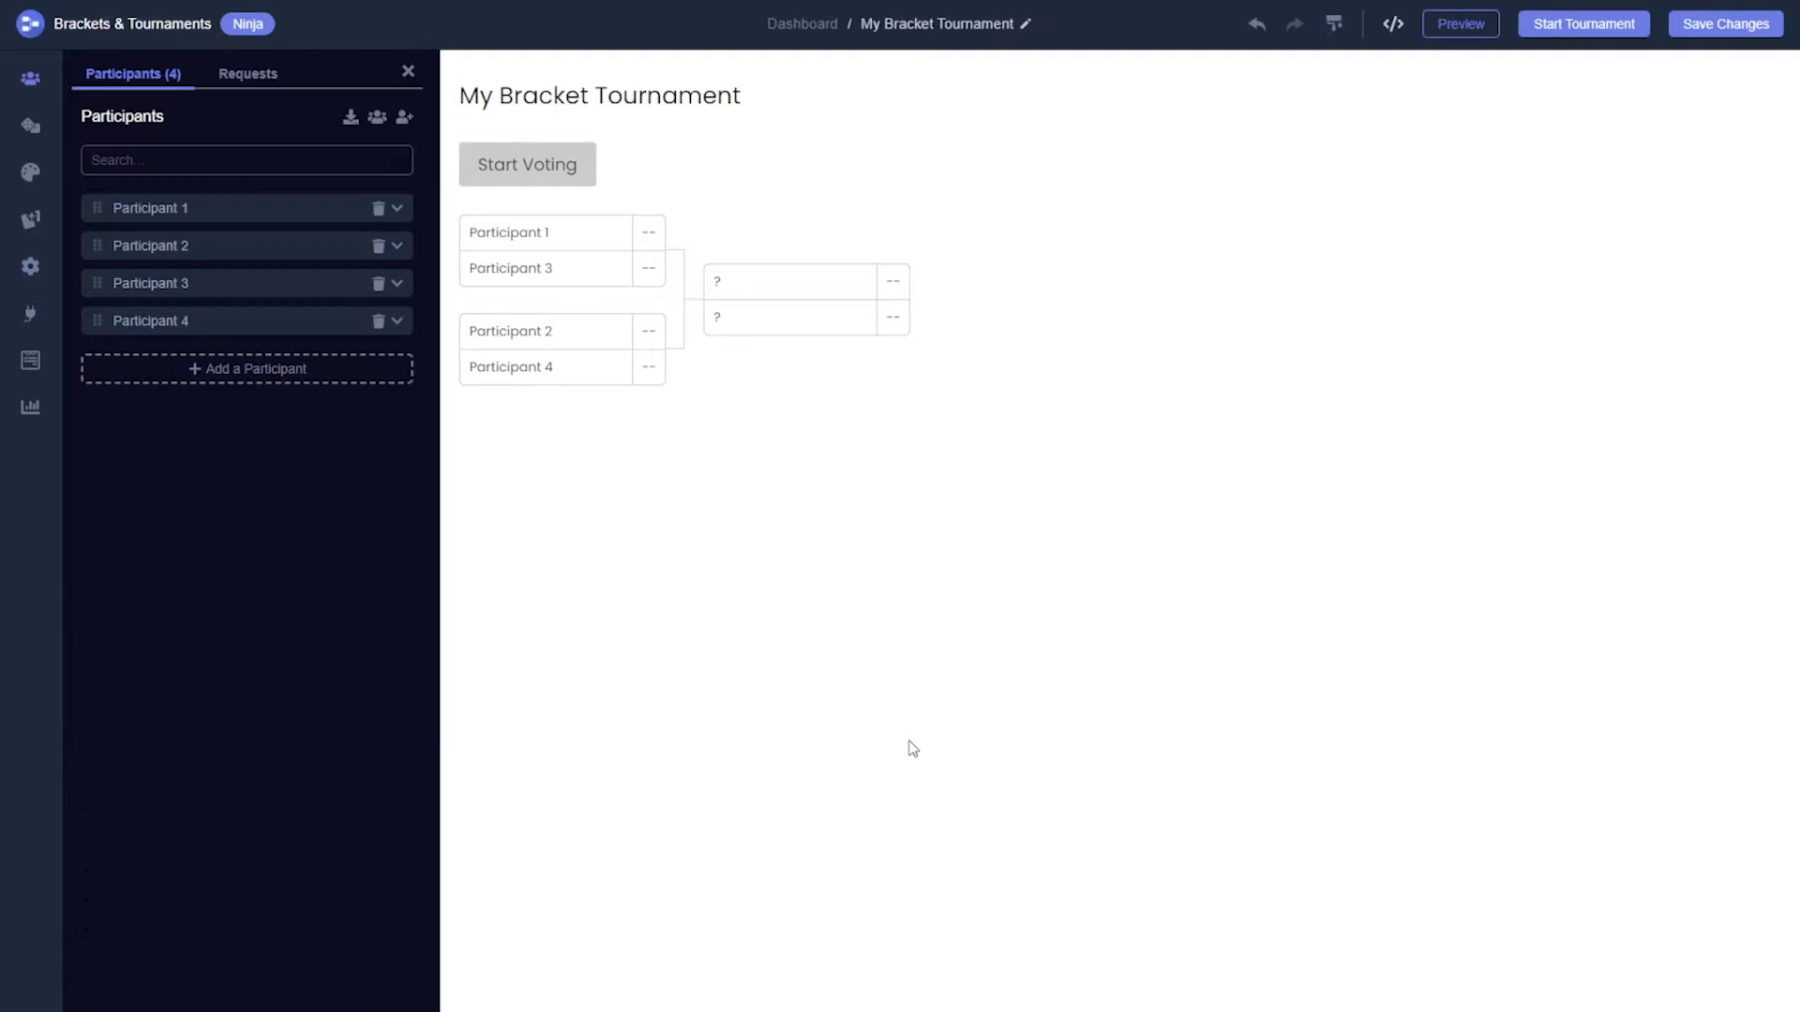
click(32, 267)
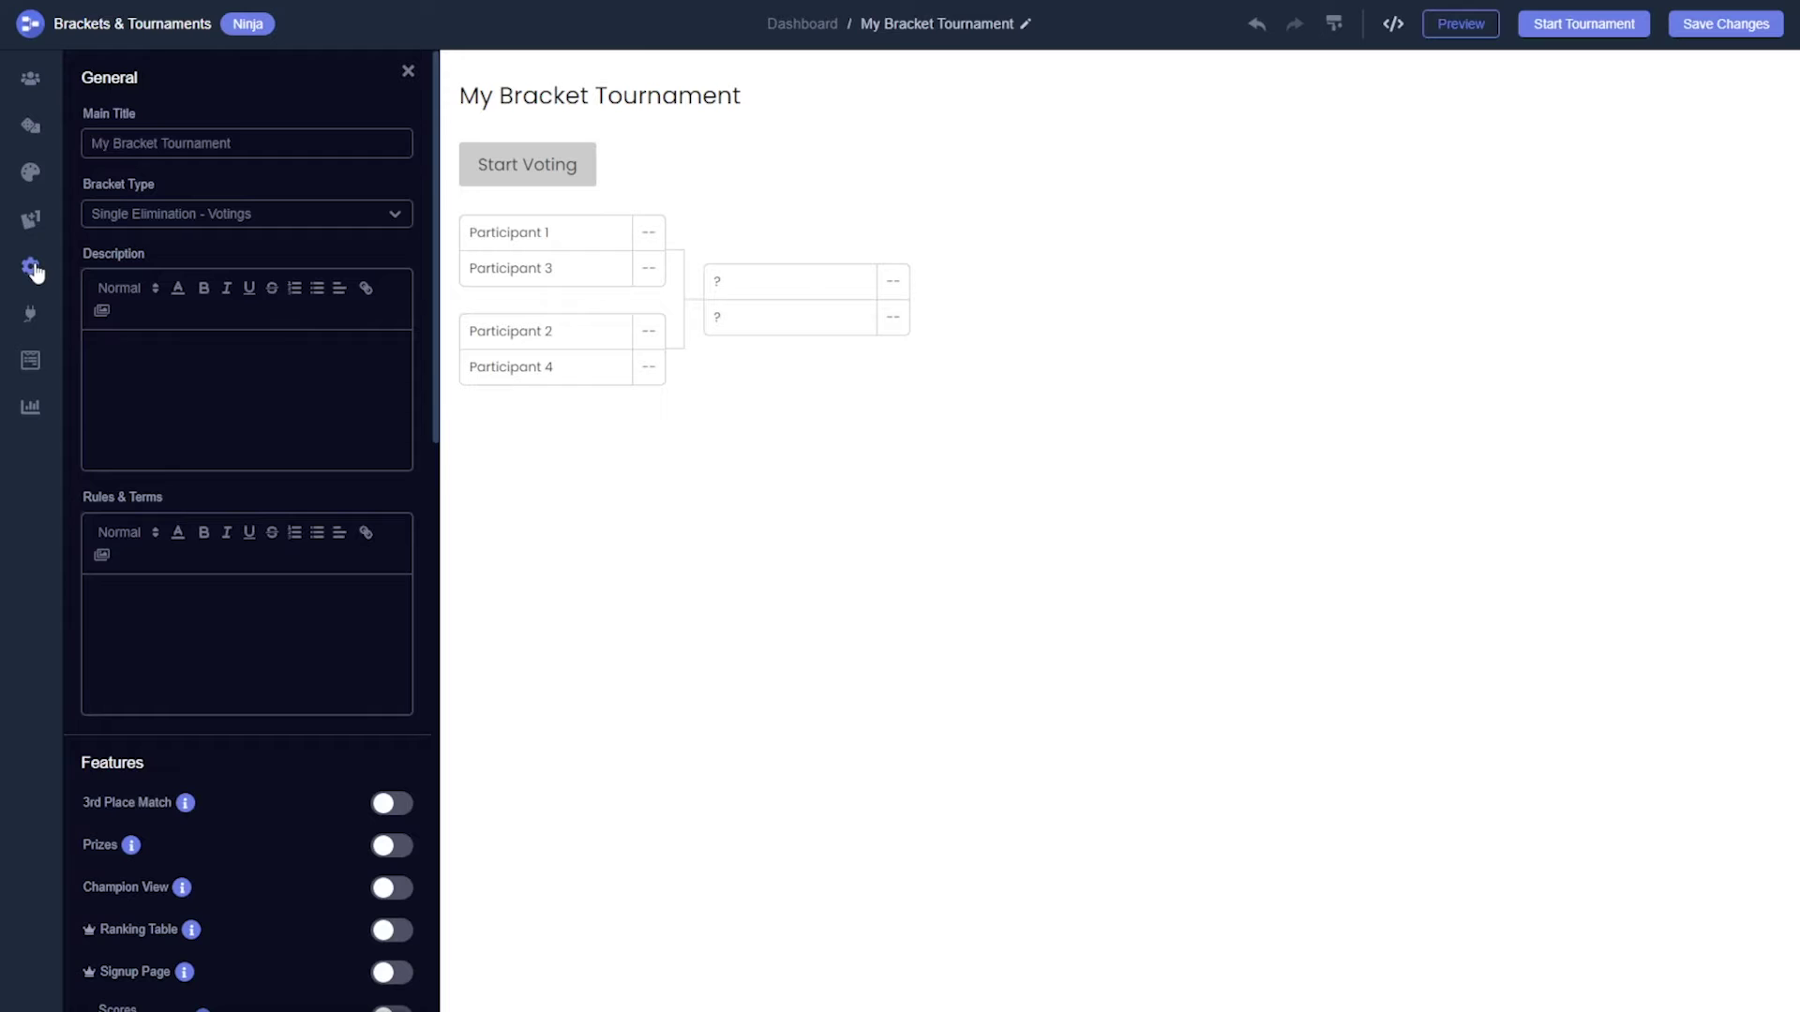
click(118, 219)
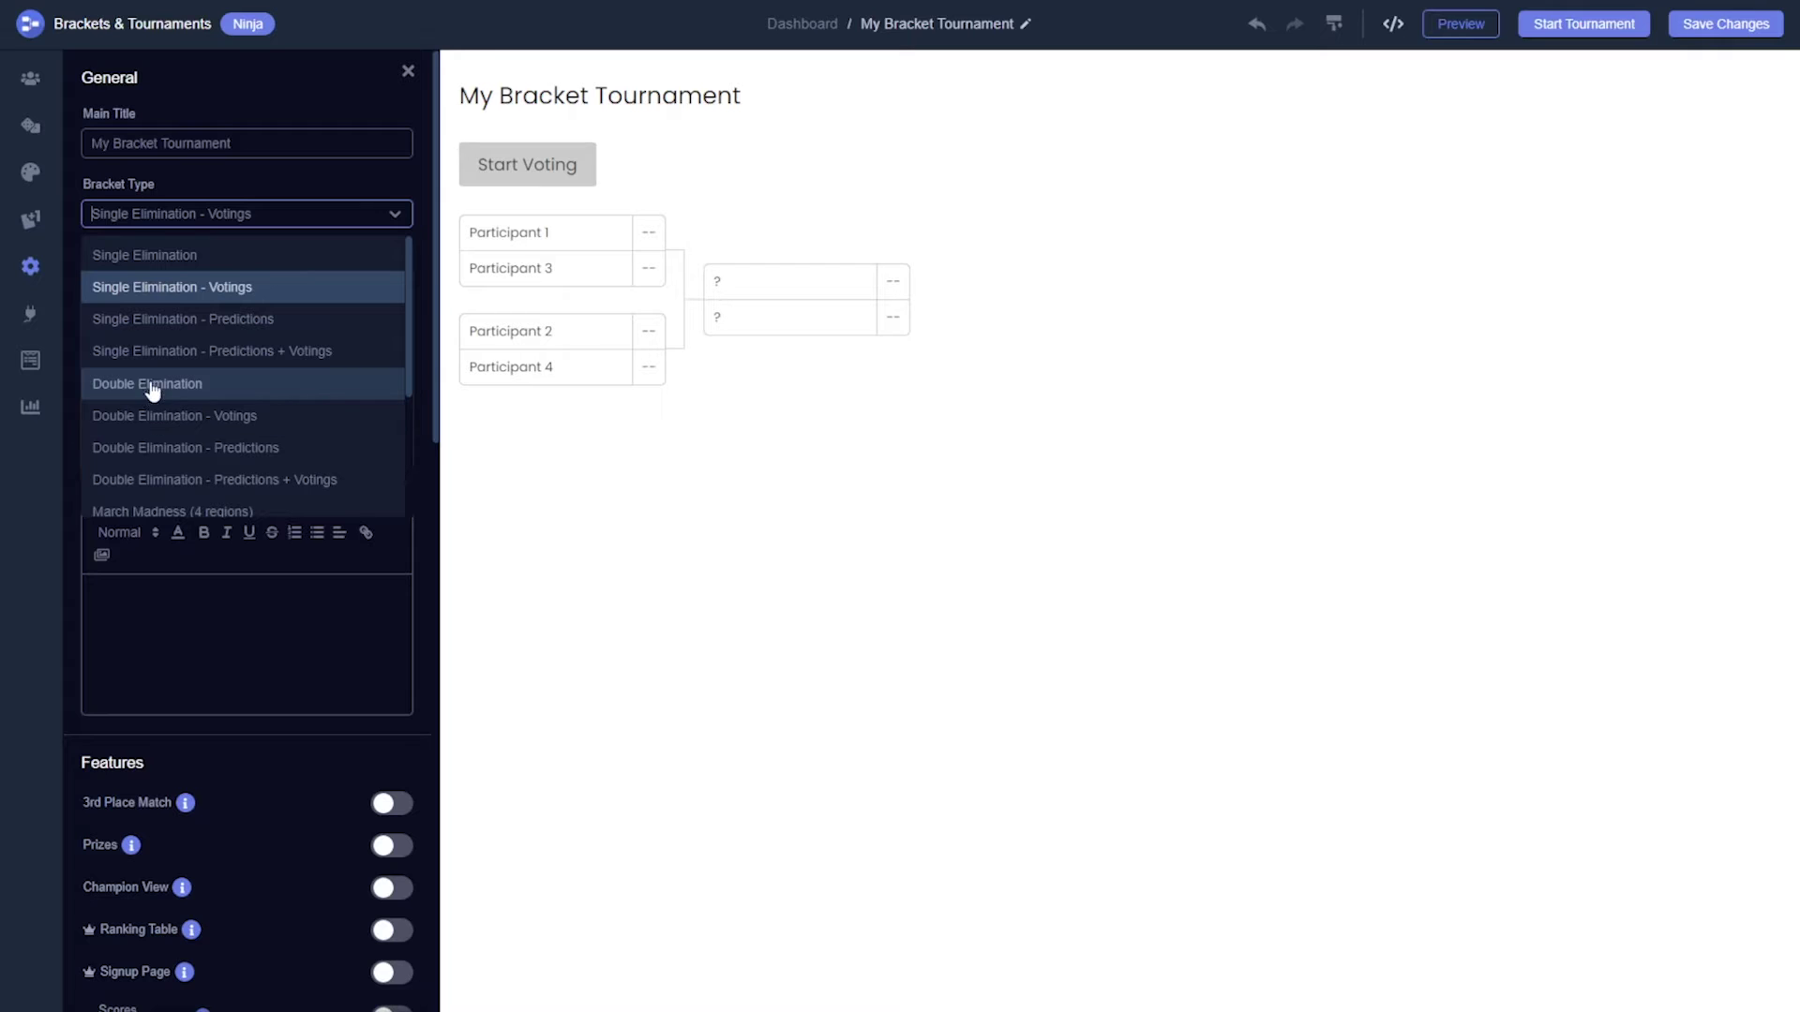
click(159, 184)
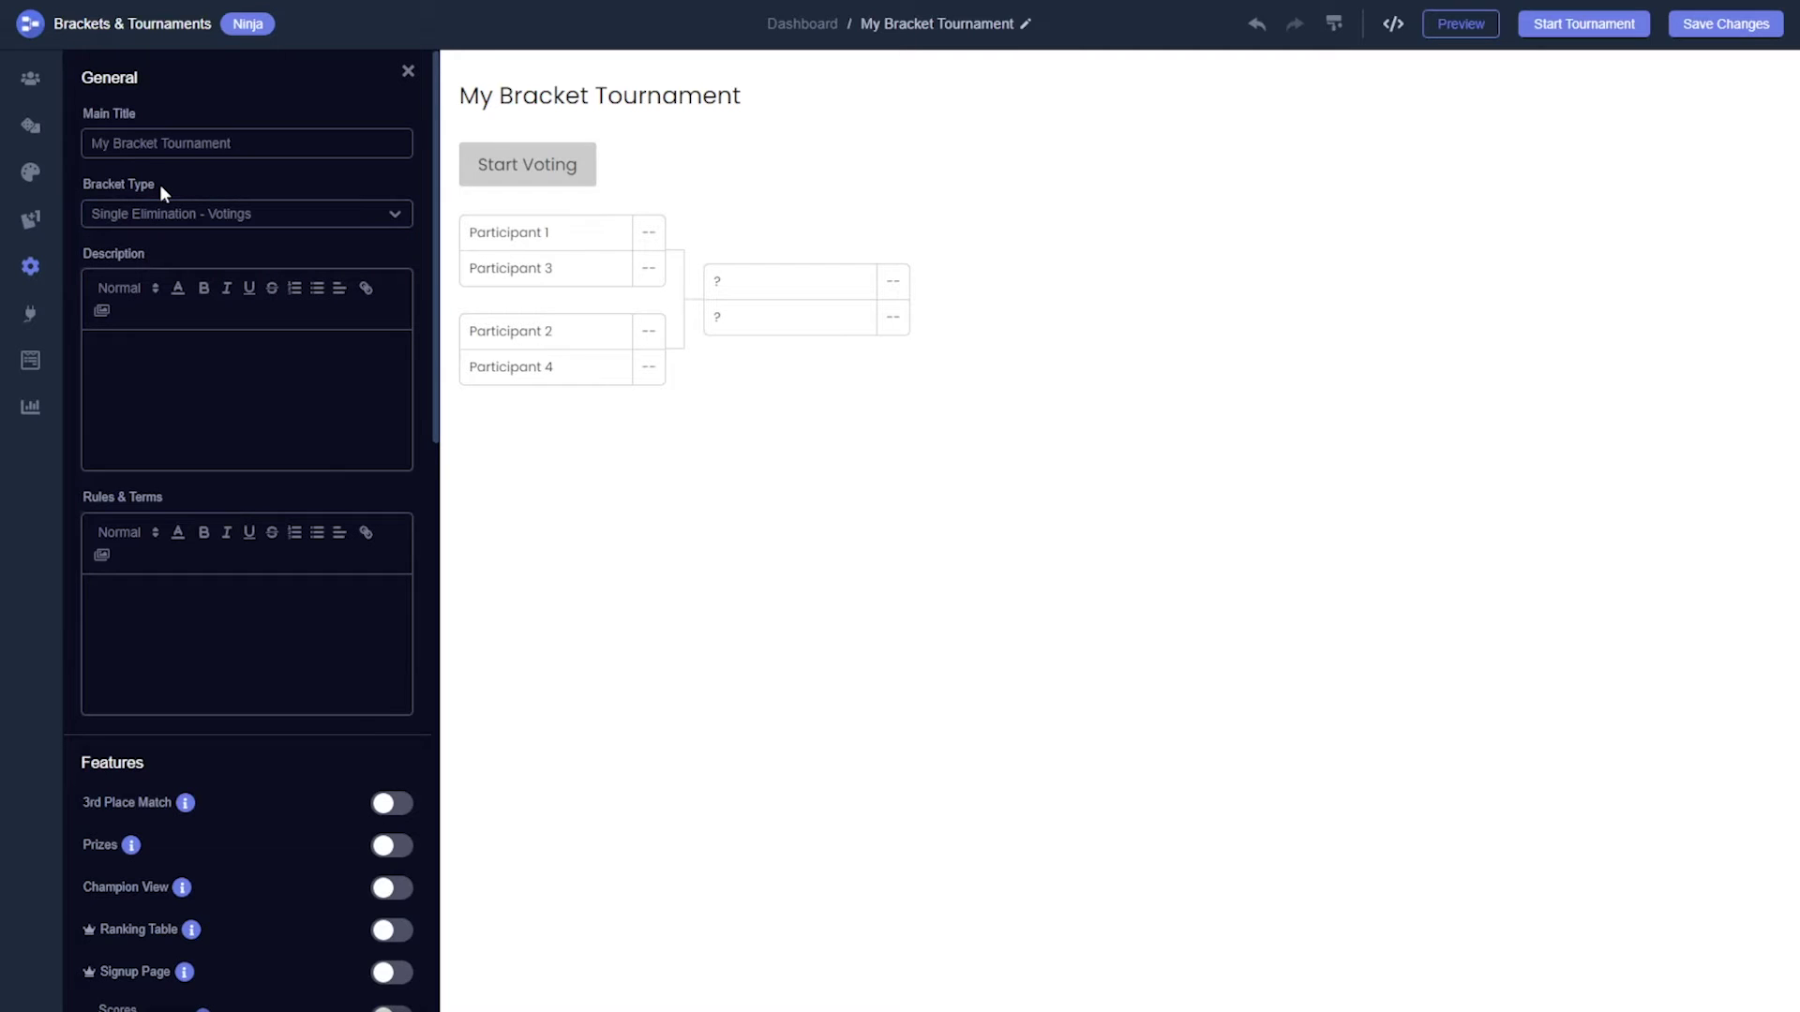
Set the Semifinals voting round to run from January 1 to January 6, 2024
click(35, 225)
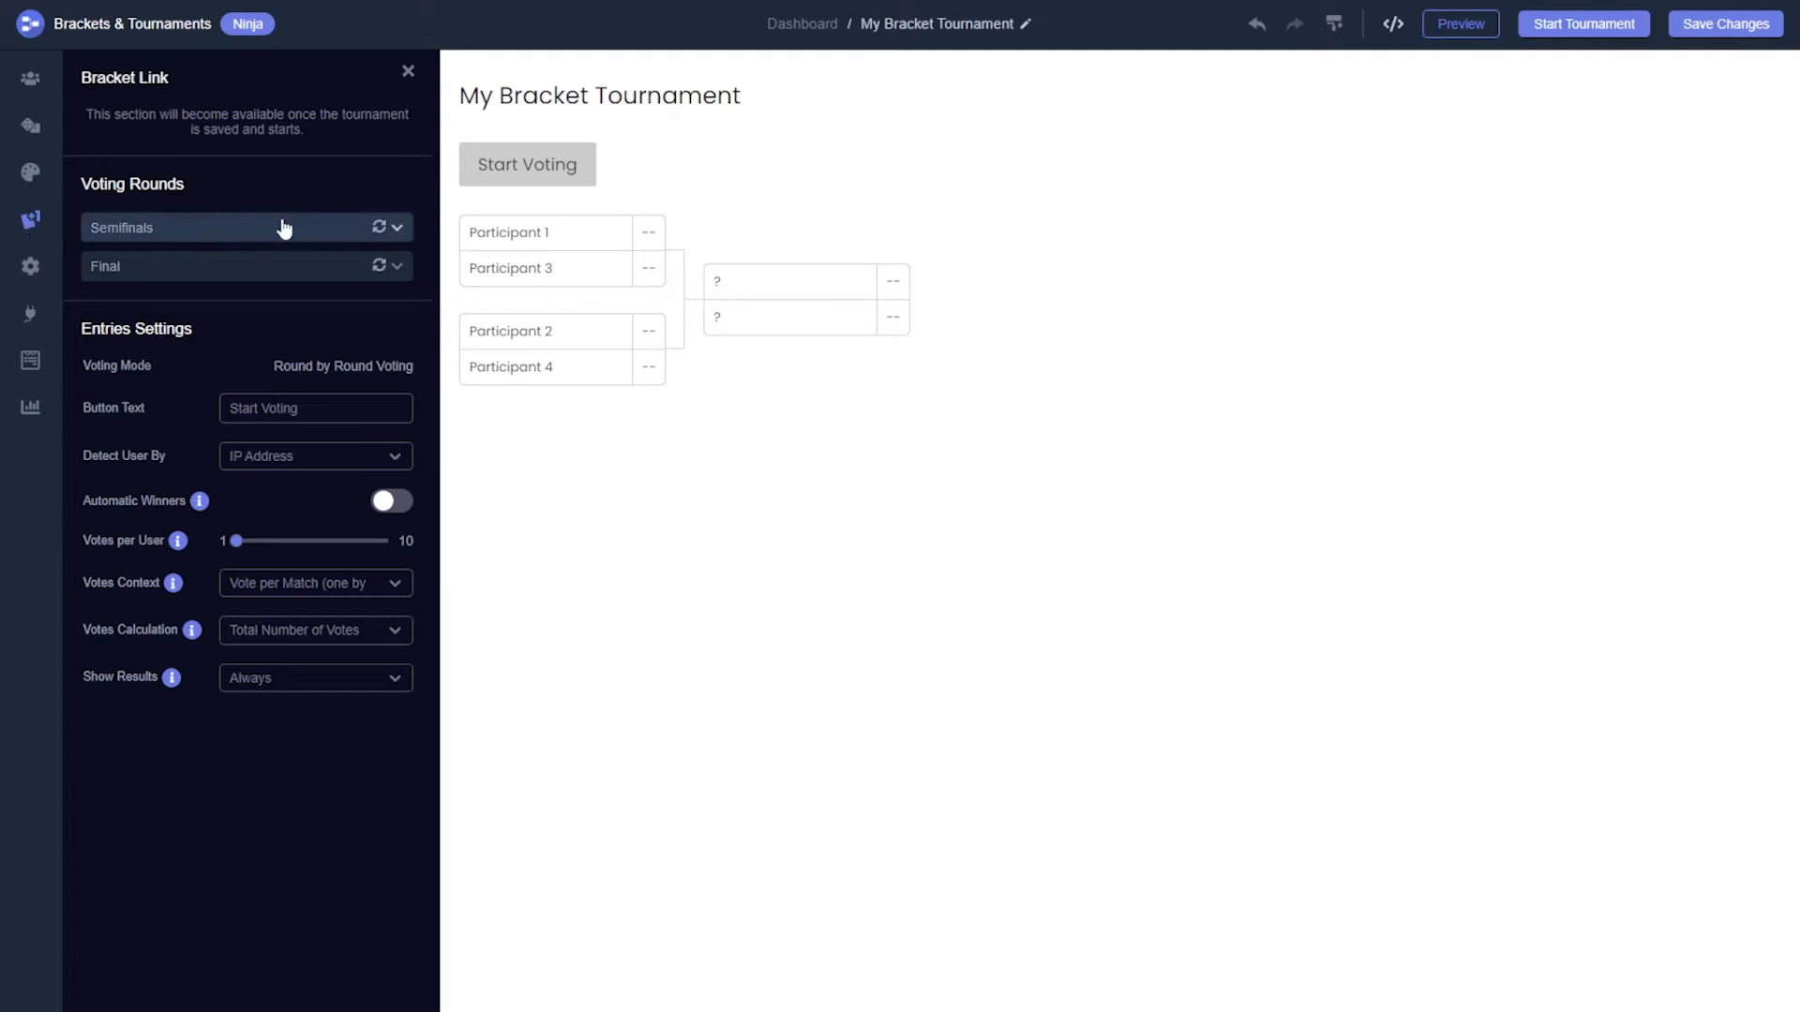
click(314, 227)
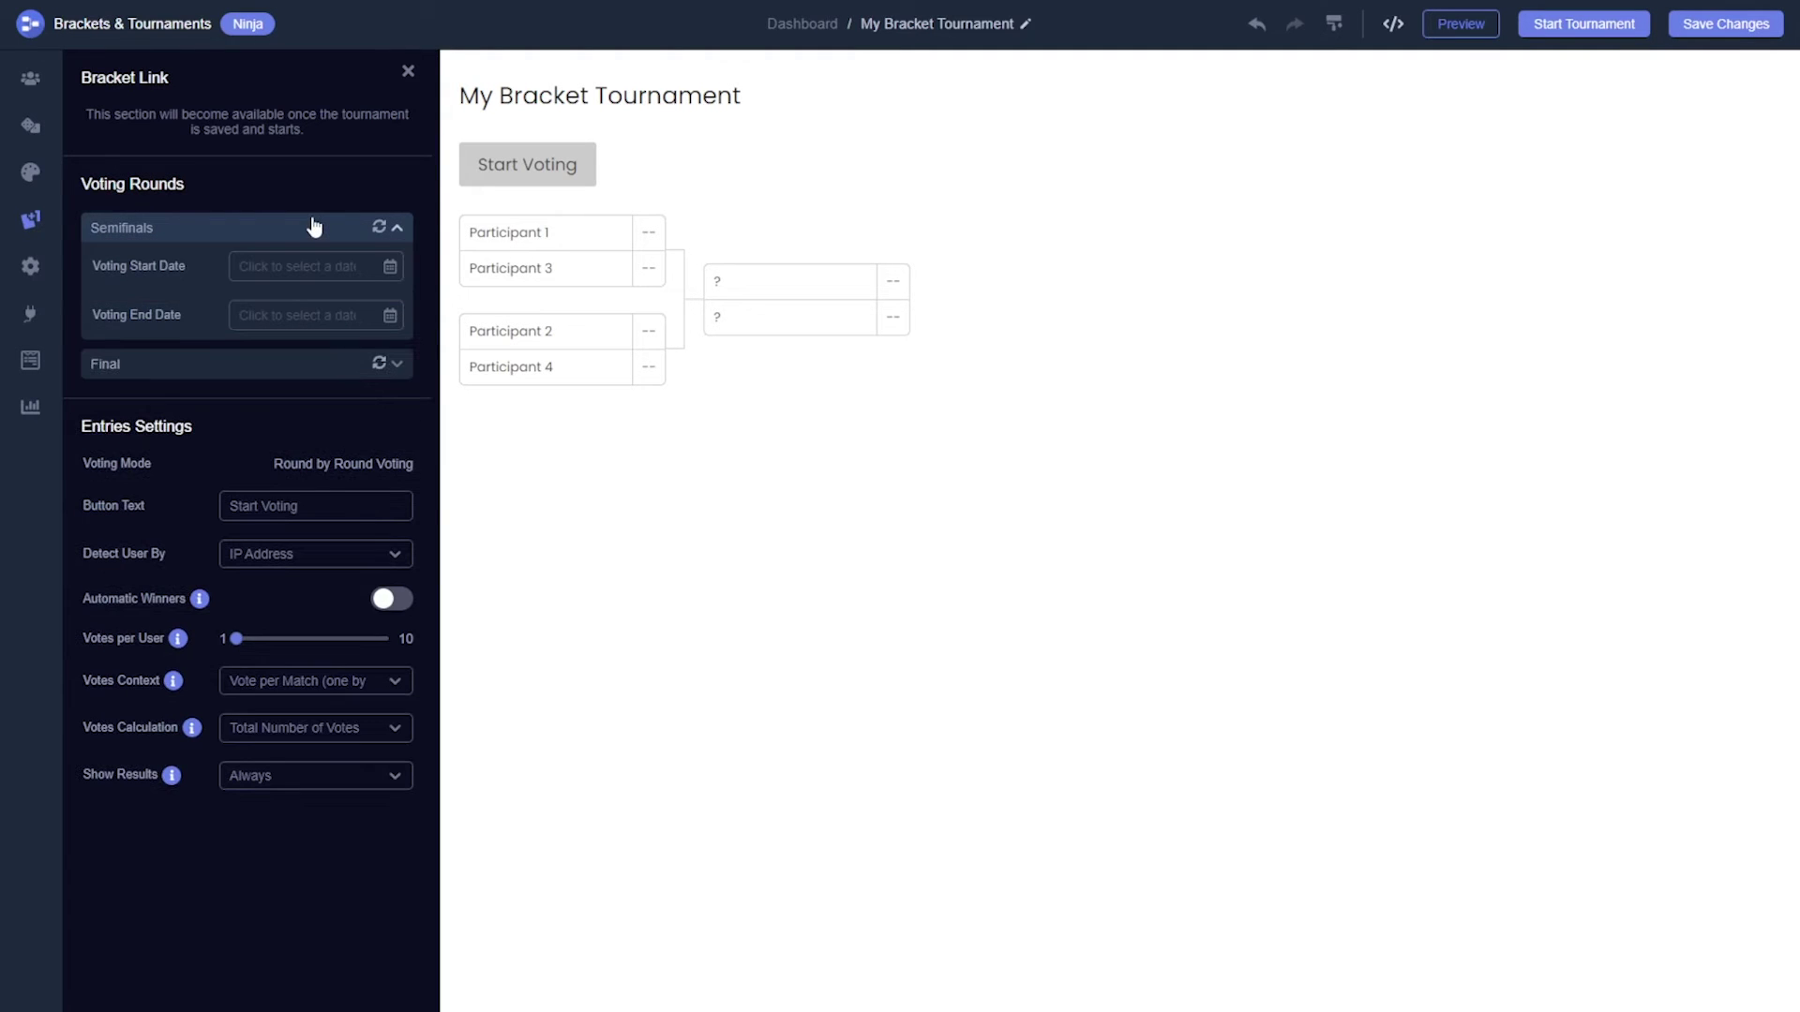
click(389, 268)
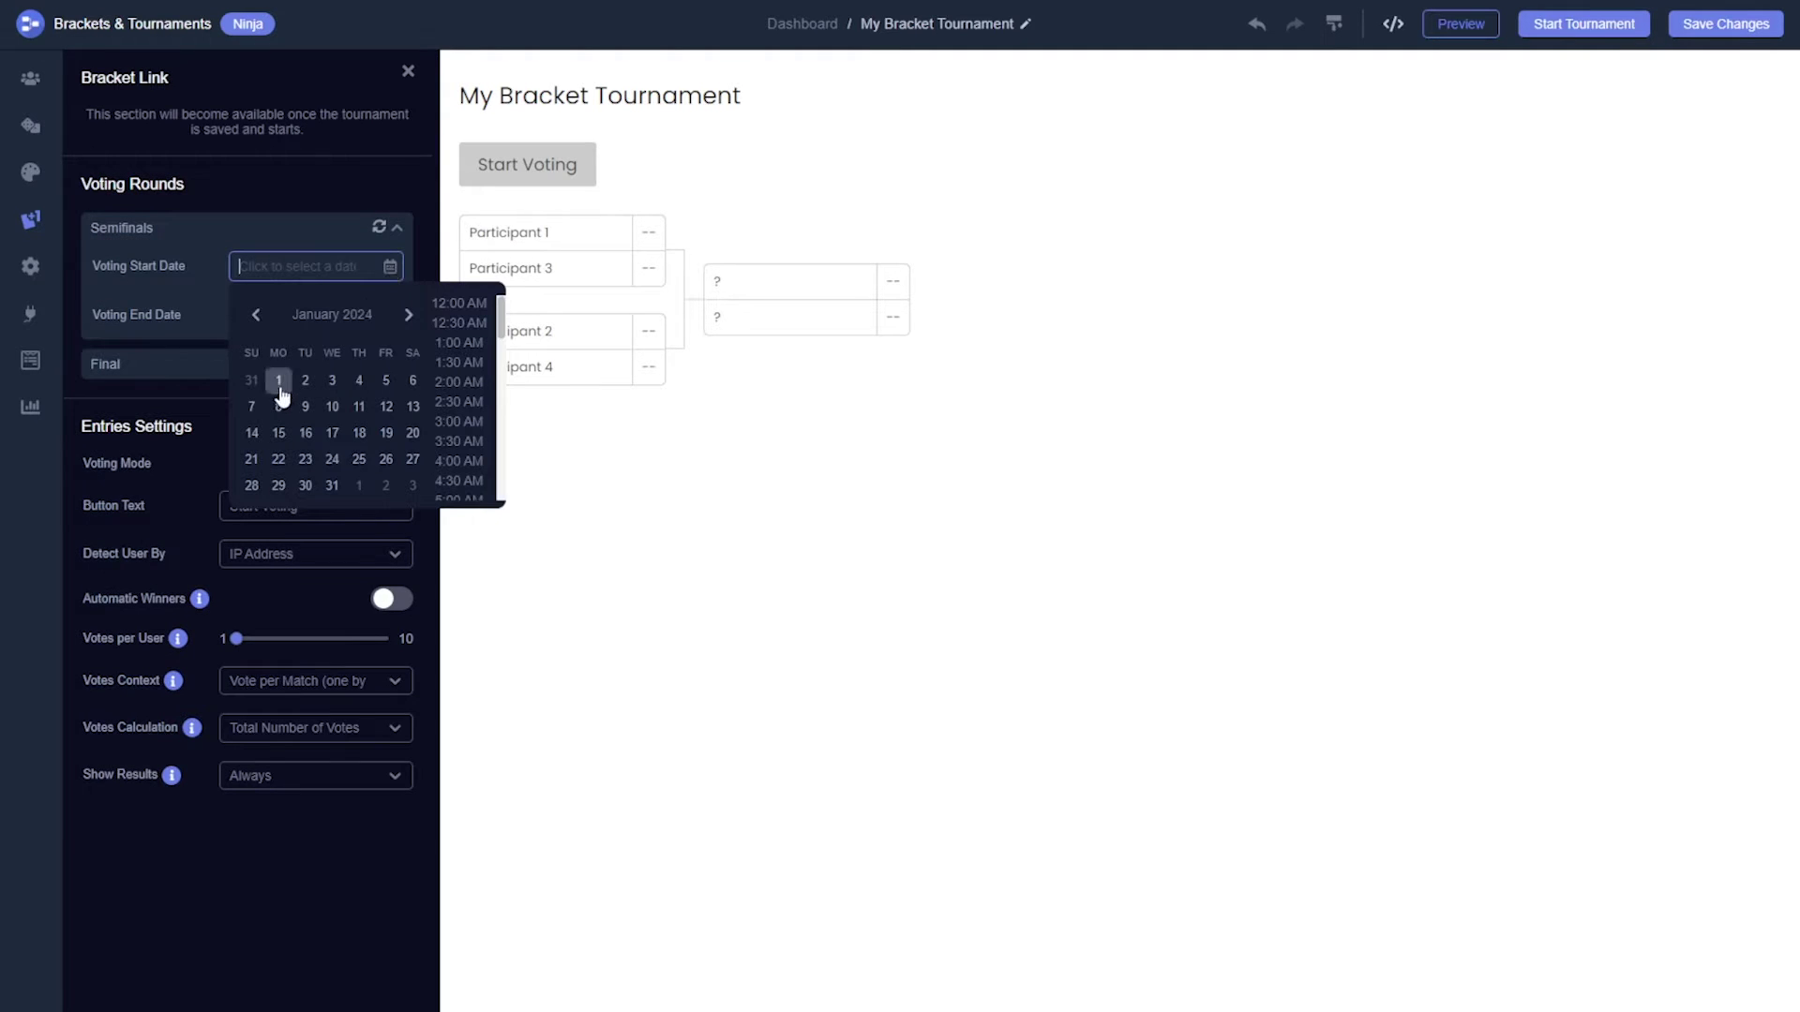
click(279, 379)
click(389, 315)
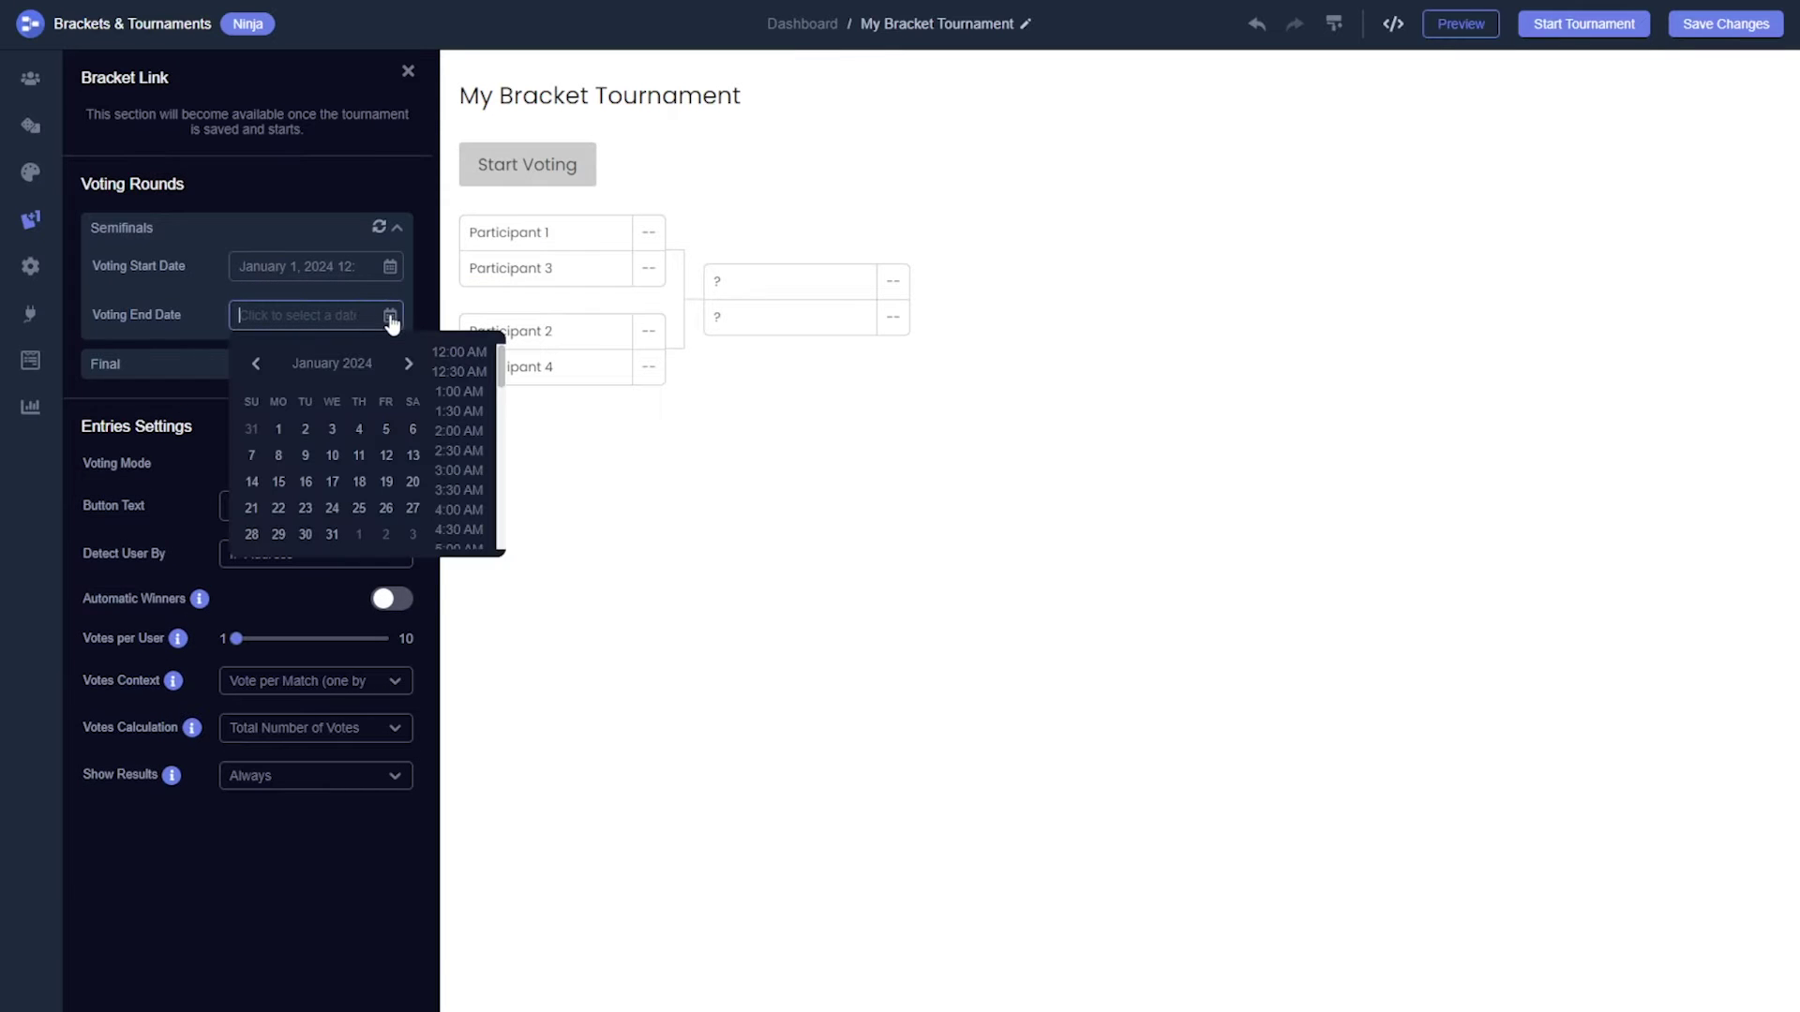
click(411, 430)
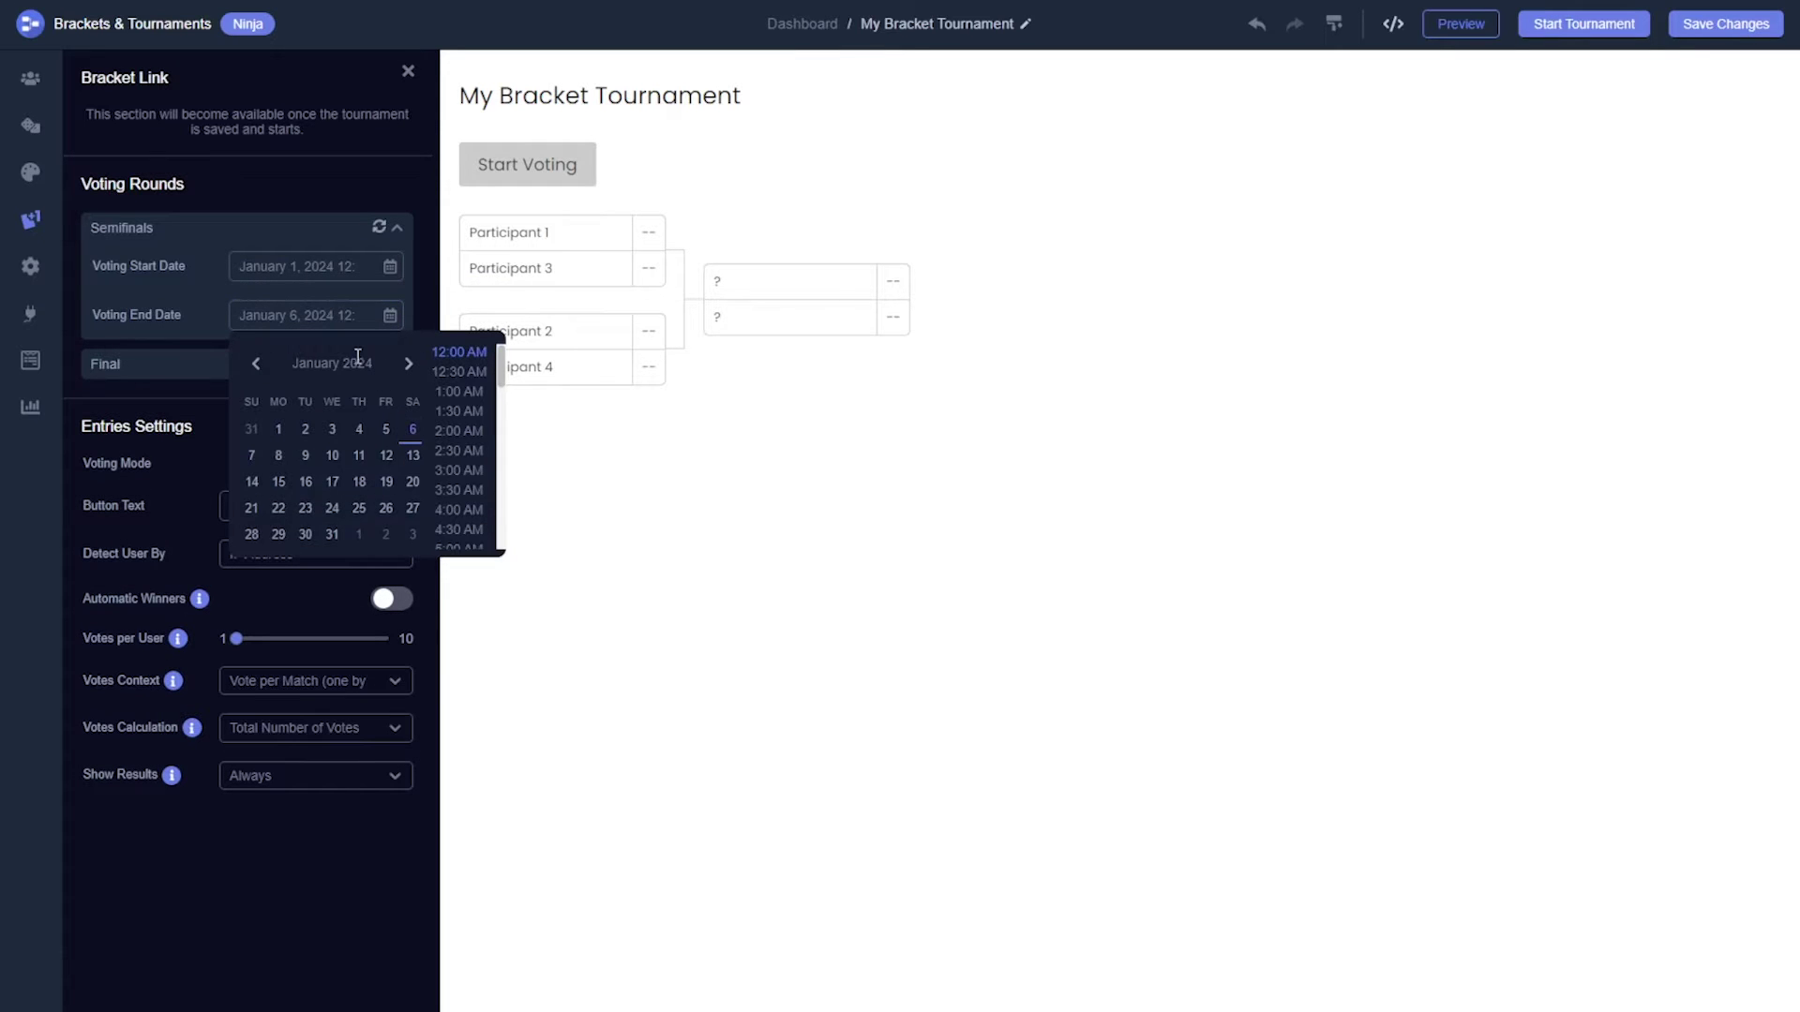
Set the Final voting round to run from January 8 to January 13, 2024
click(200, 364)
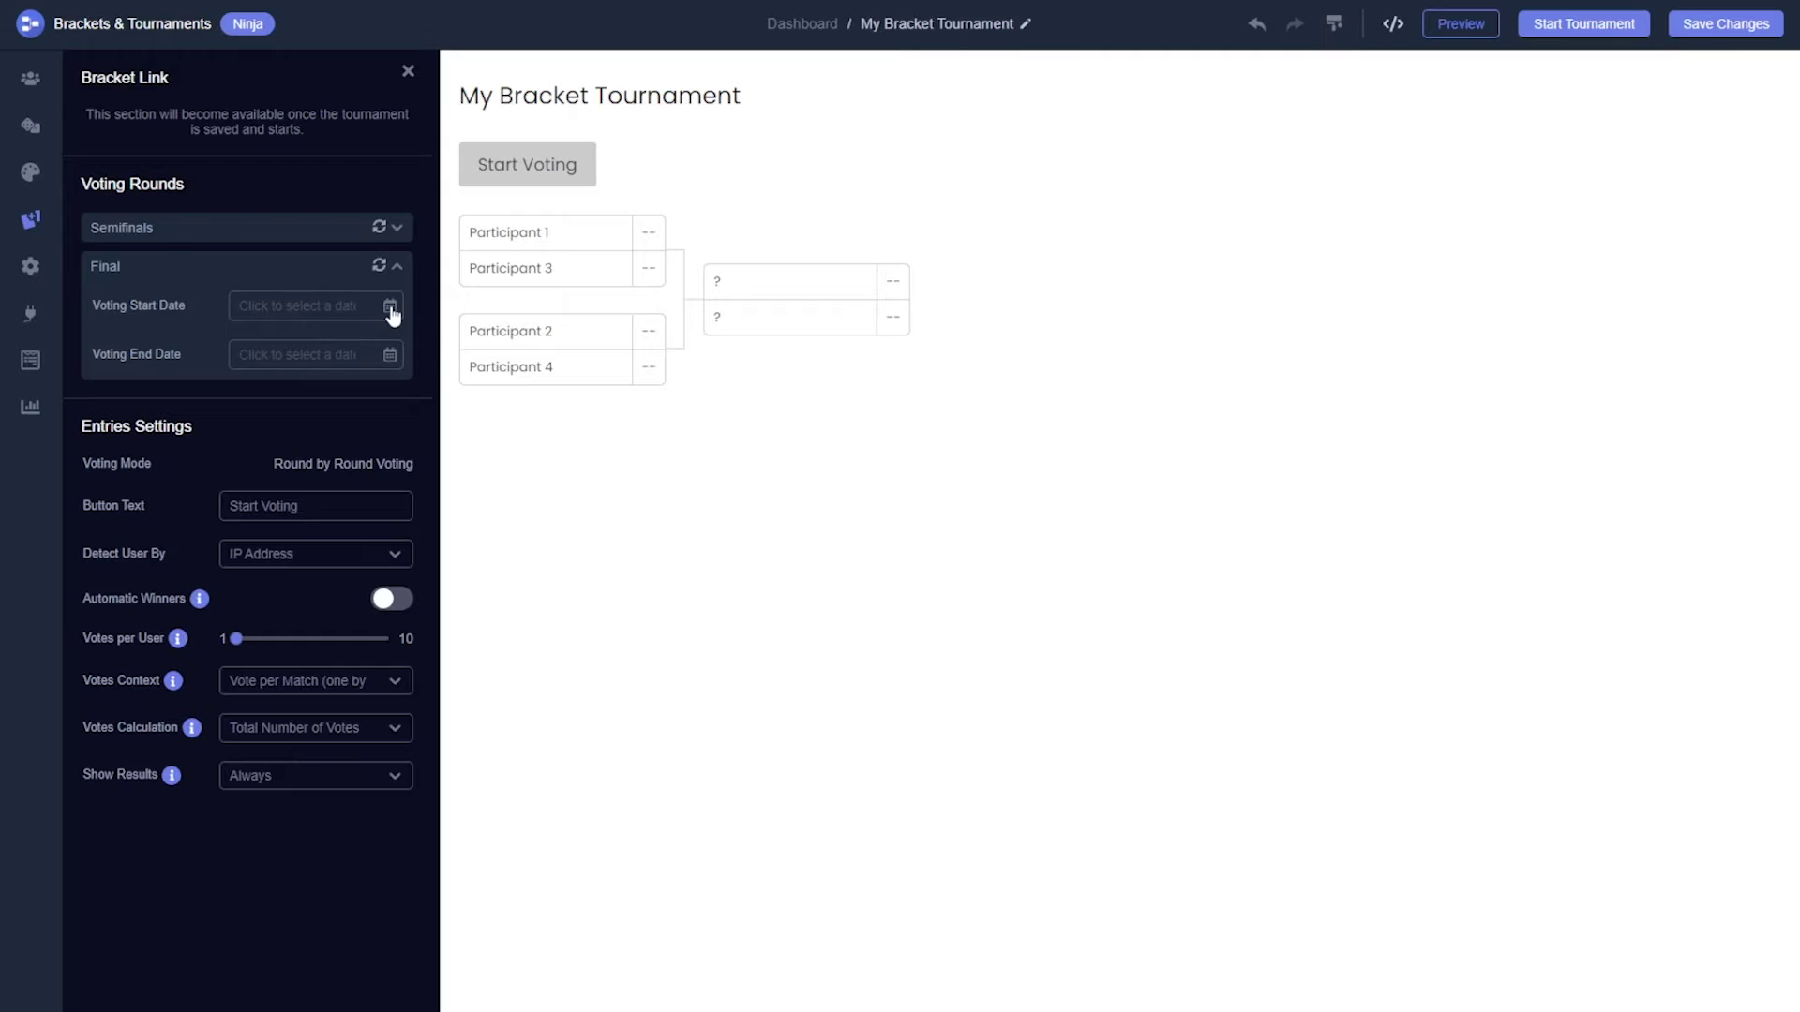
click(390, 308)
click(278, 446)
click(189, 359)
click(390, 356)
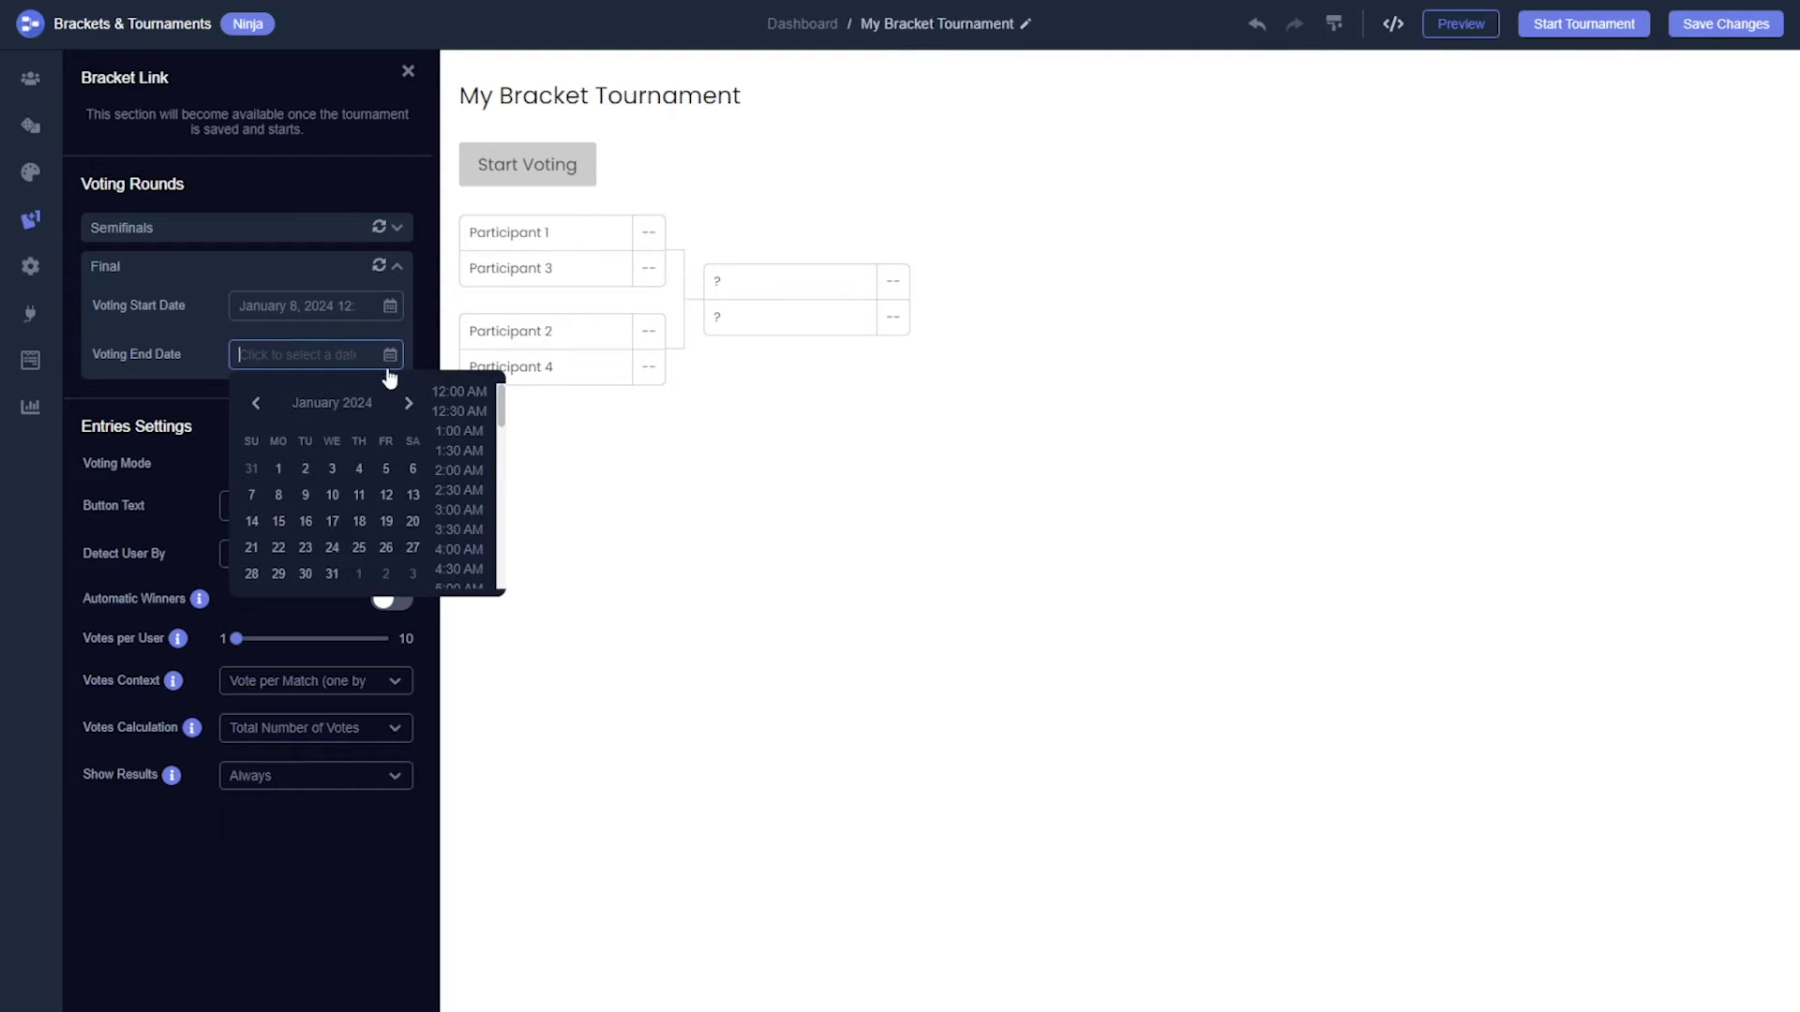
click(413, 496)
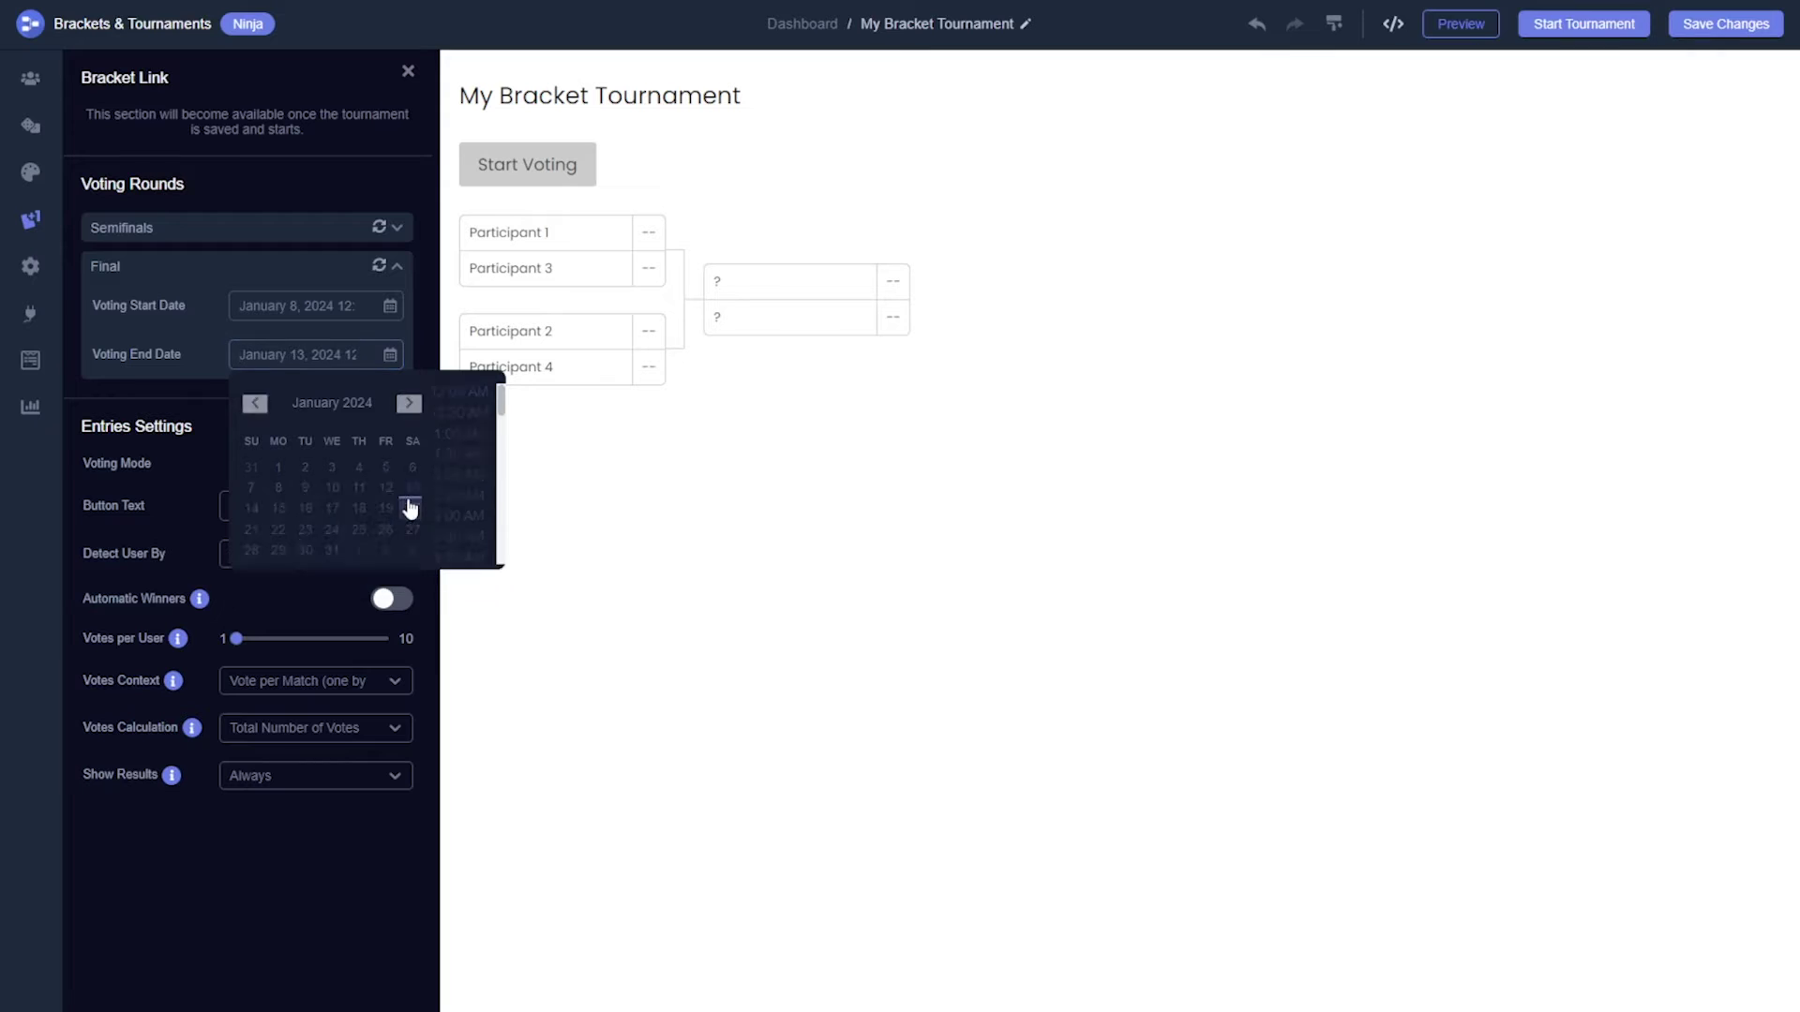
click(630, 531)
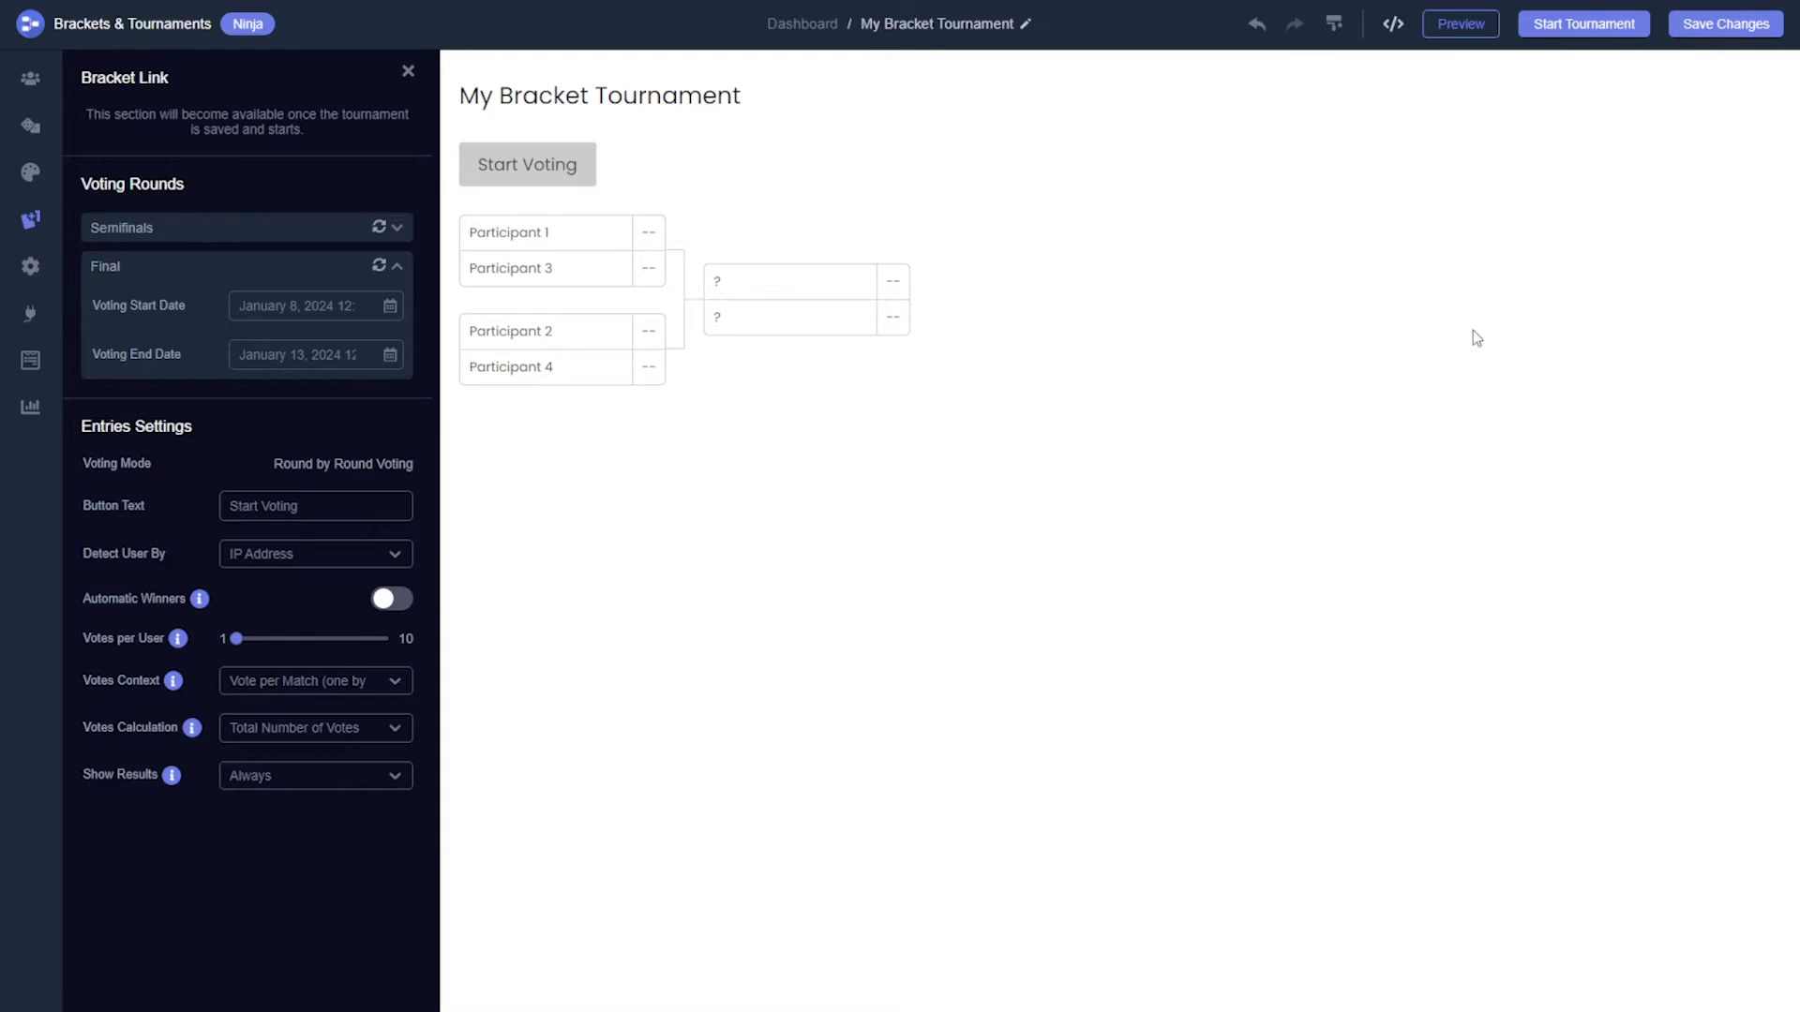
Bring up the Start Tournament confirmation, then dismiss it without starting the tournament
click(1562, 26)
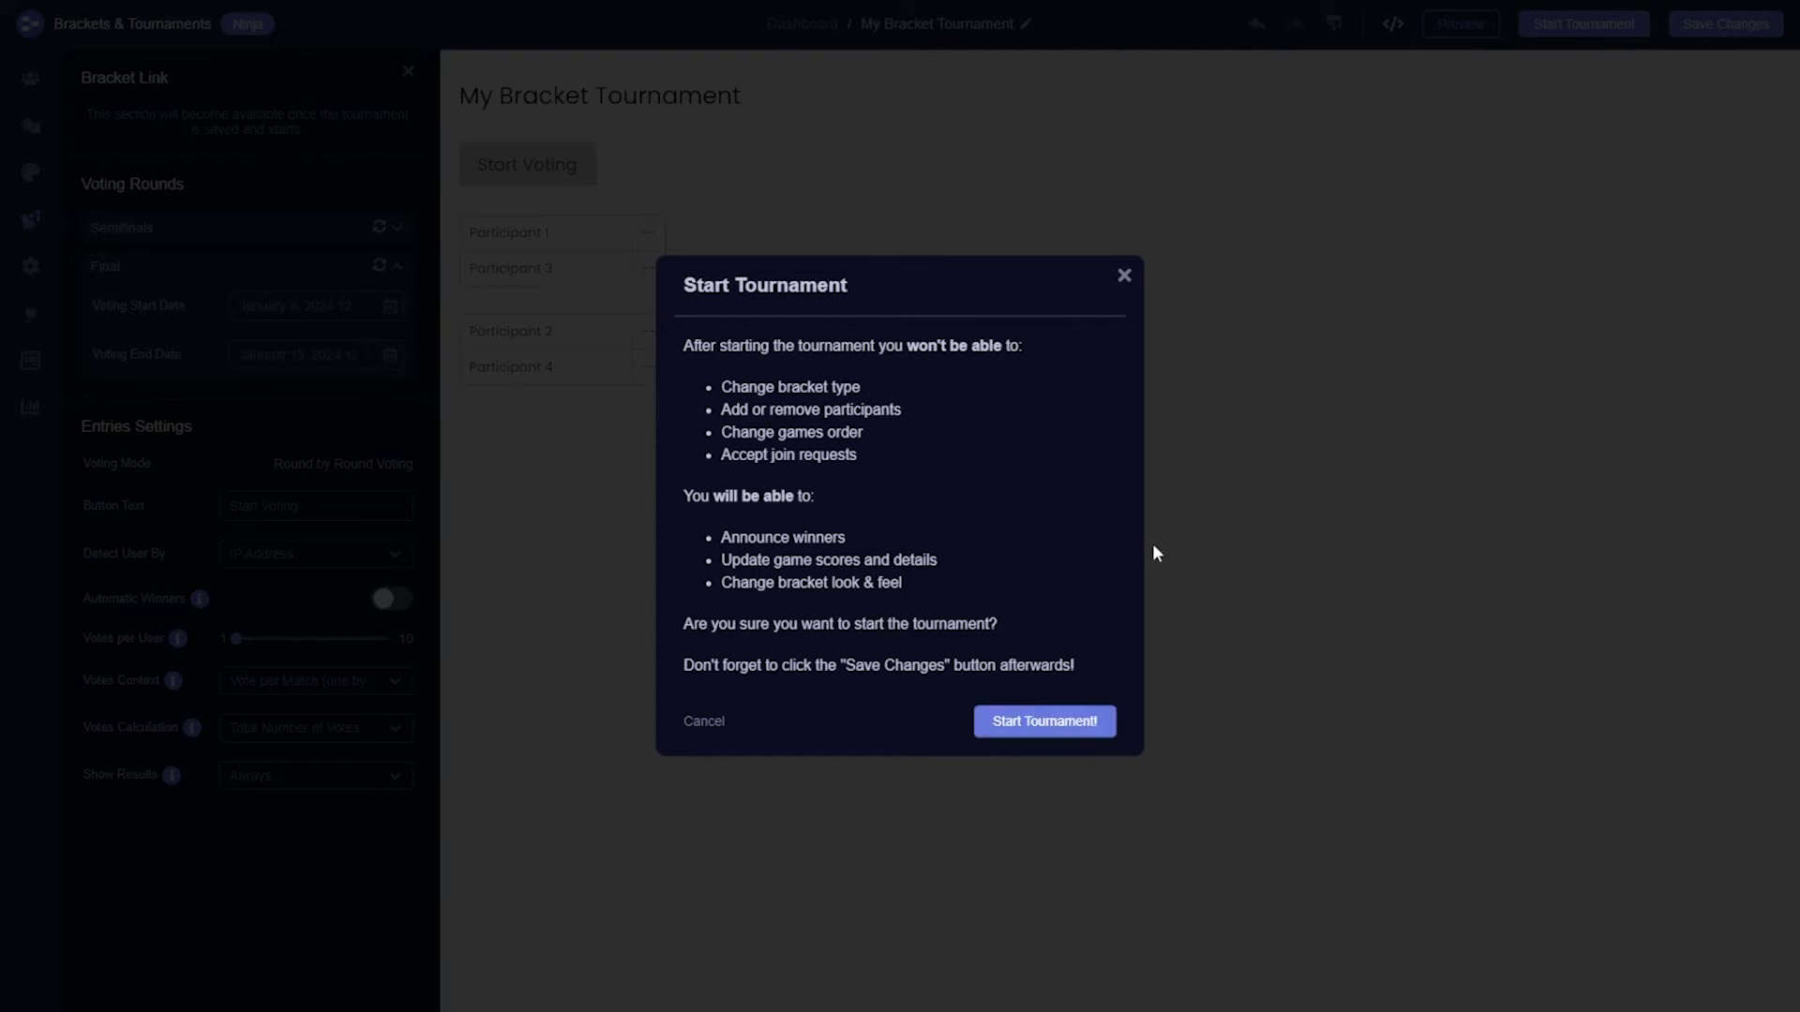
click(1124, 277)
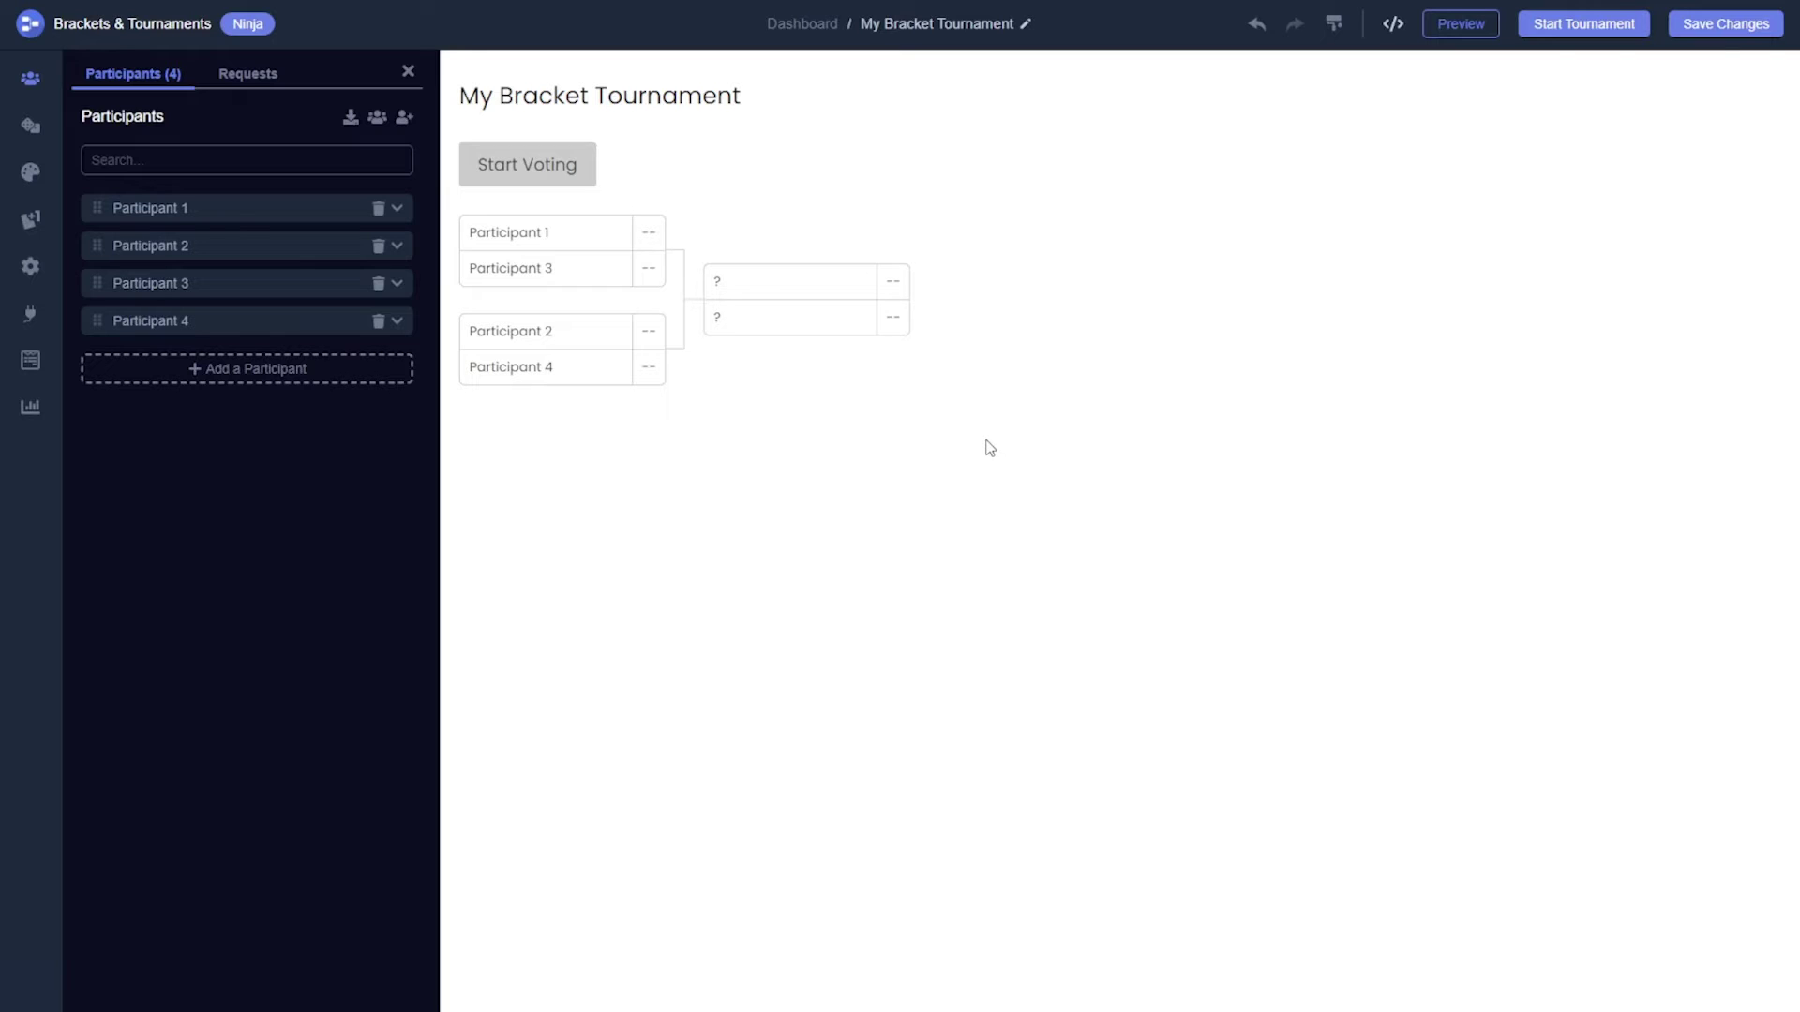
In voting settings, try identifying voters by email and full name and view signup form customization
click(37, 233)
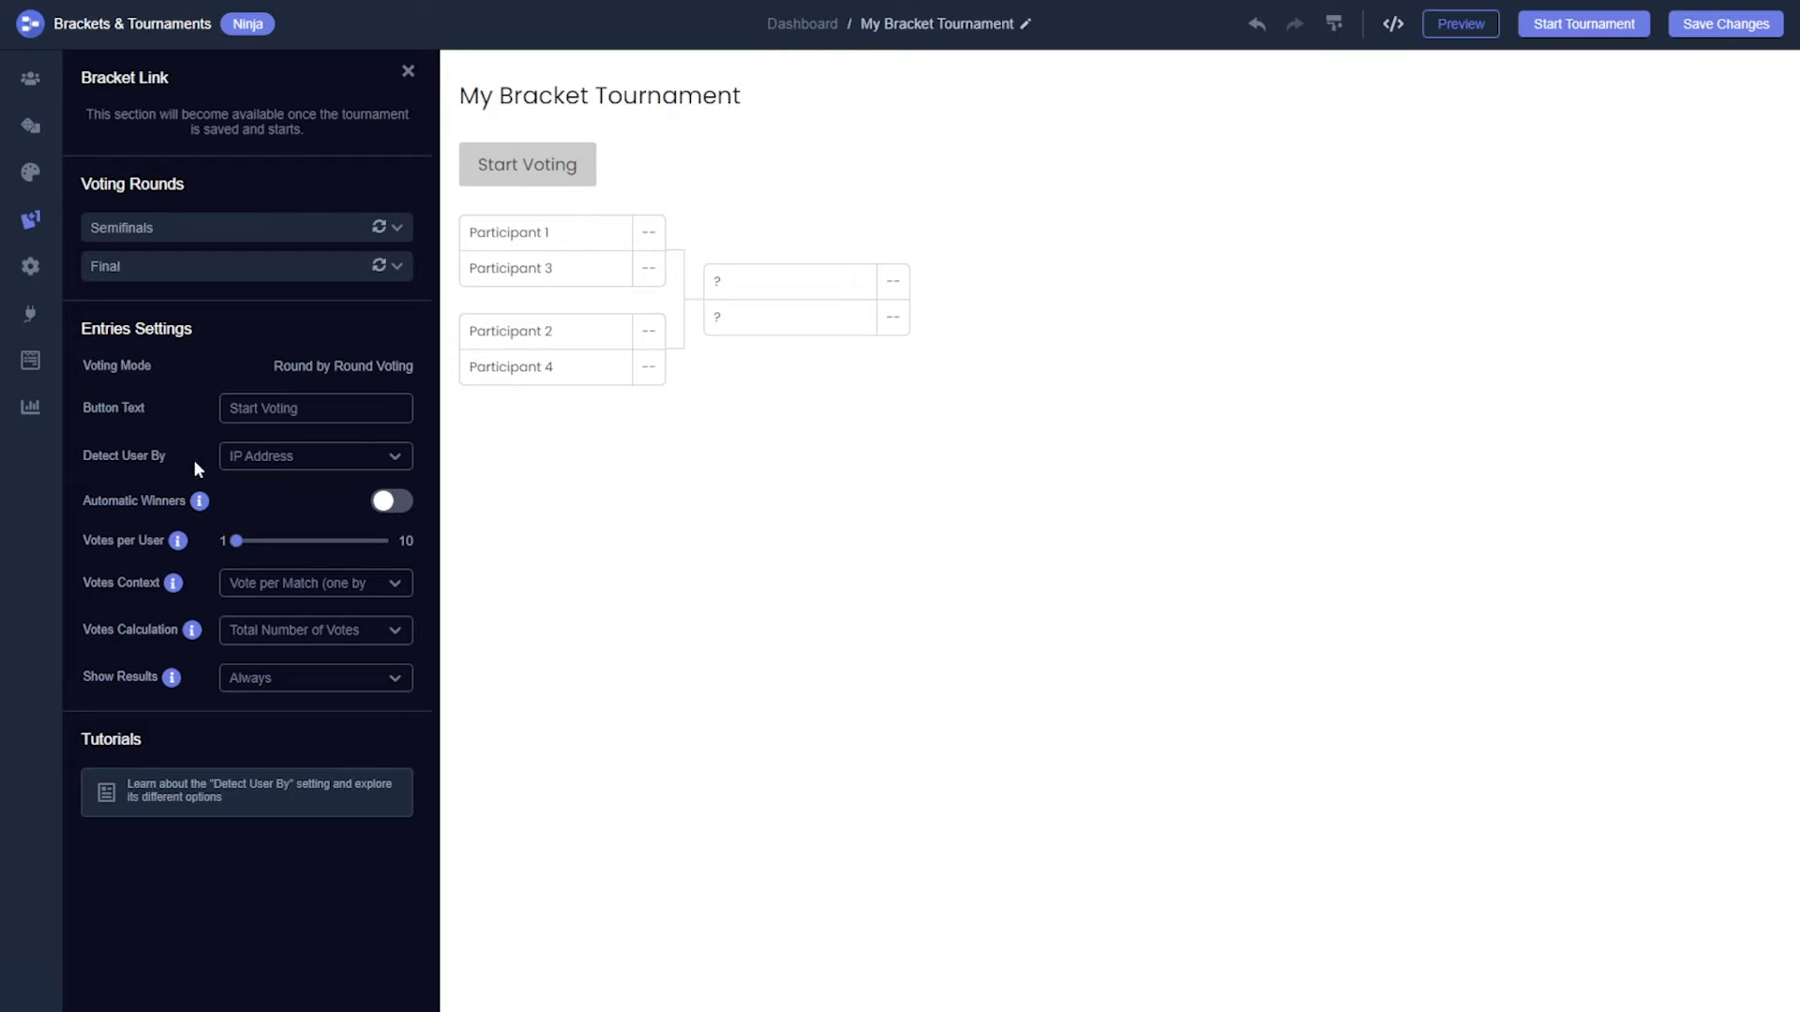
click(288, 464)
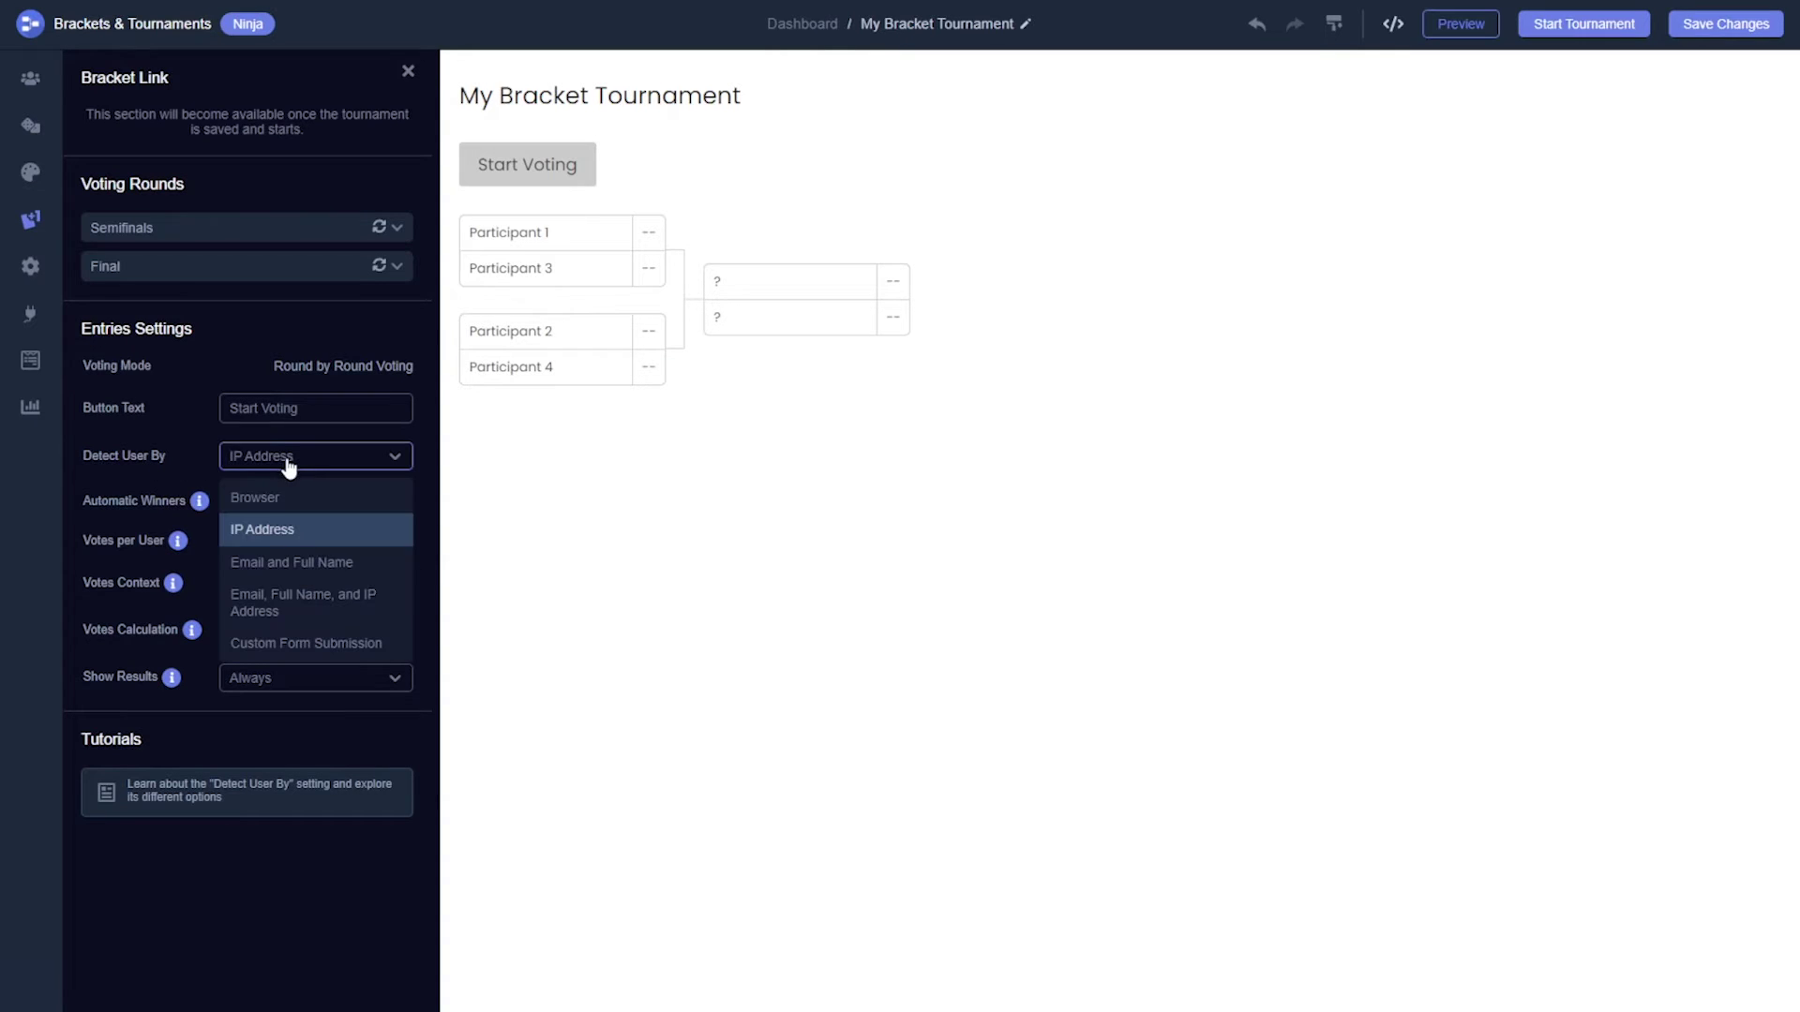
click(288, 562)
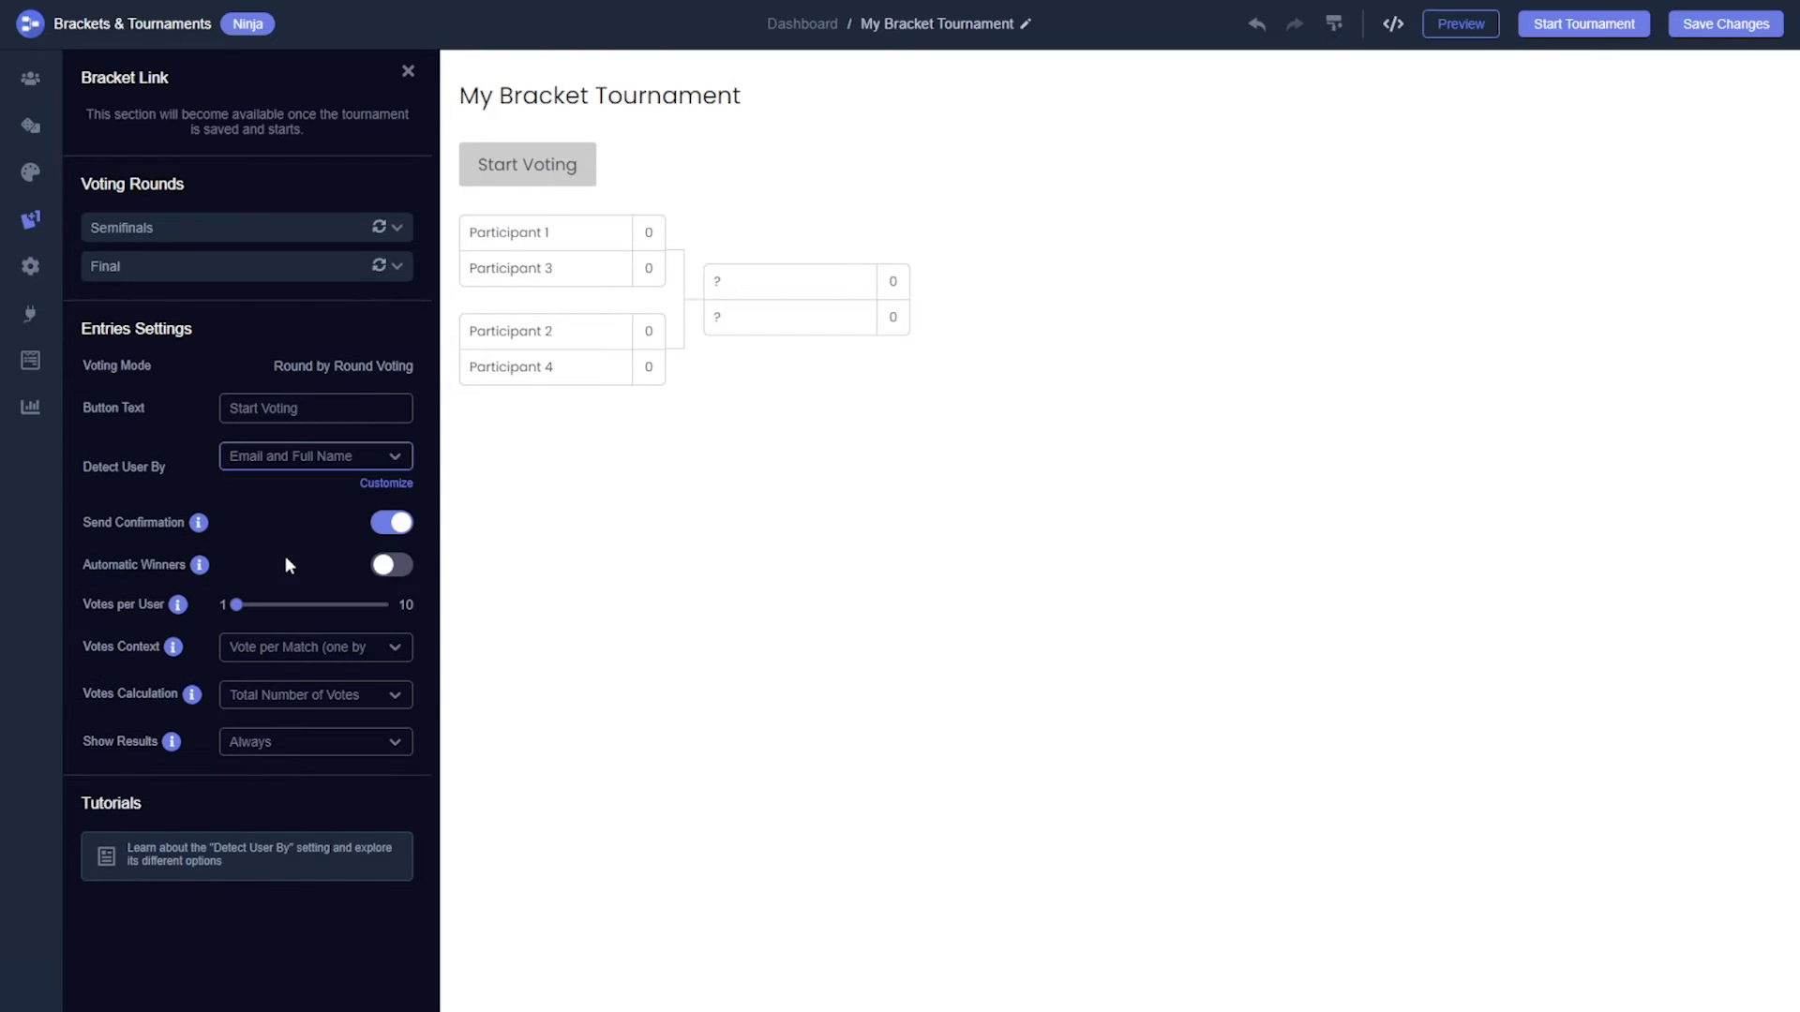
click(375, 490)
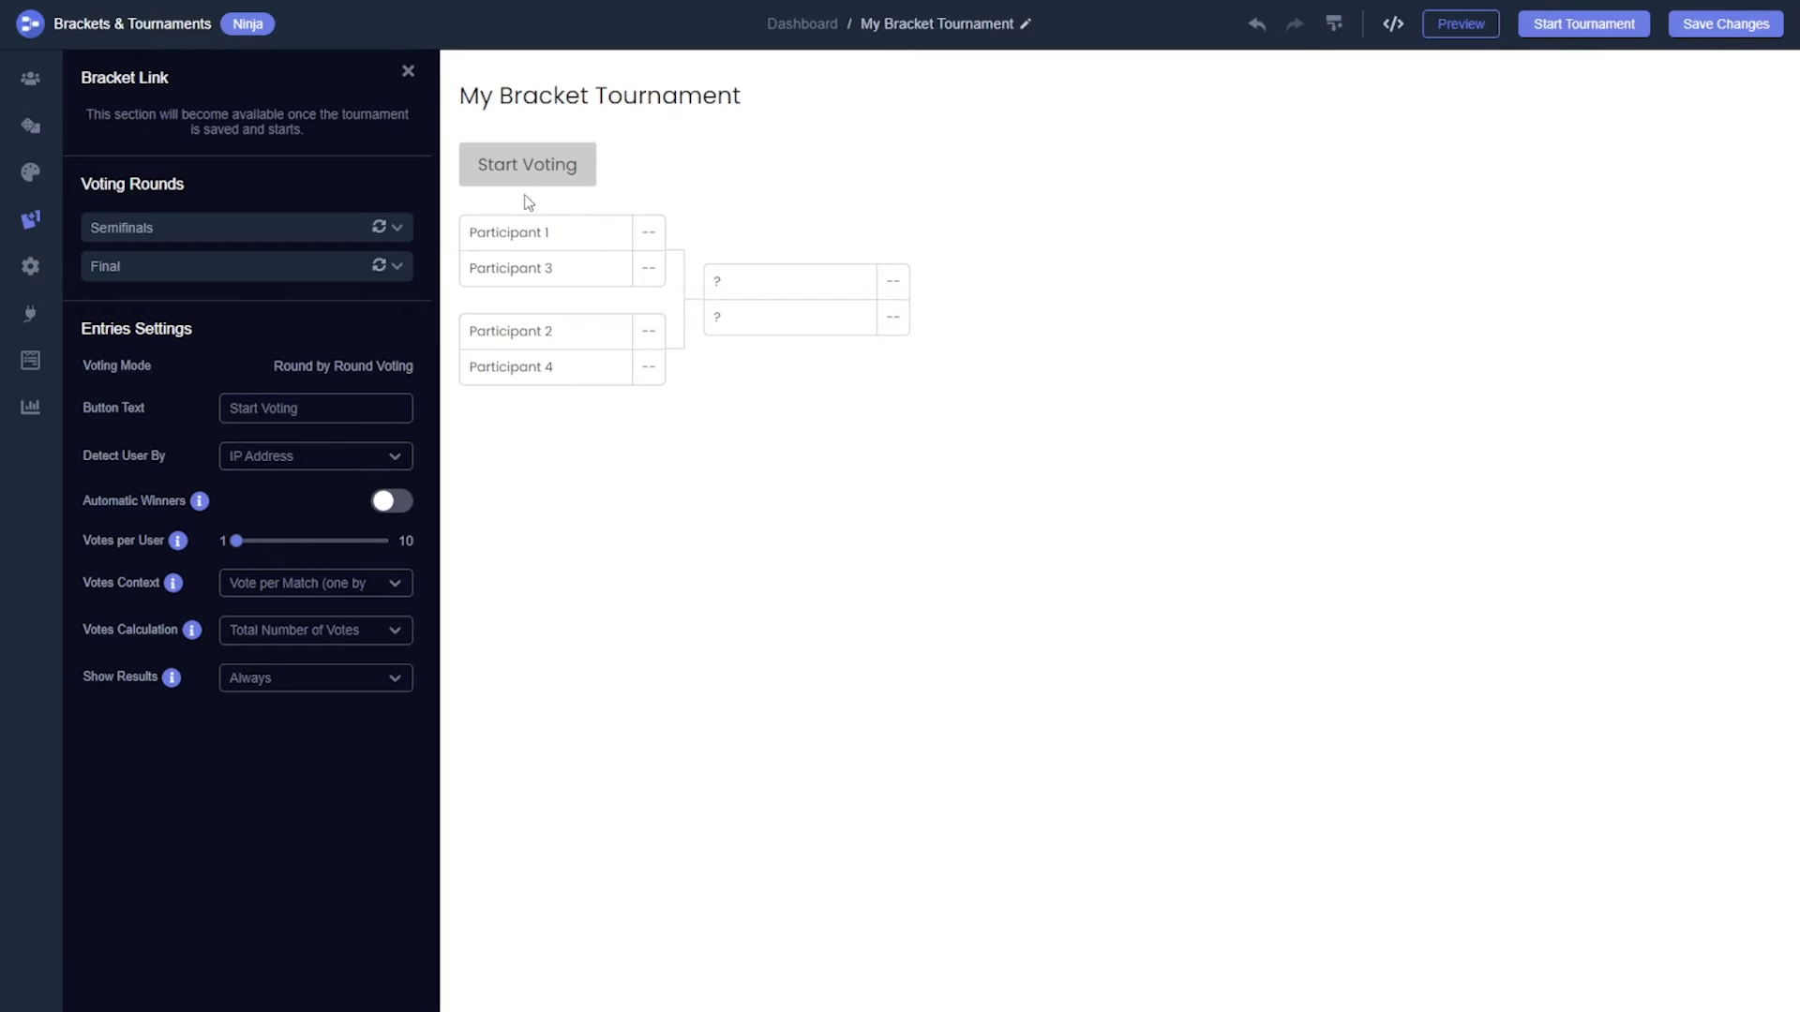
Replace the 'Start Voting' button text with 'Vote Now!' and review the voter identification options
triple_click(283, 405)
text(Vo)
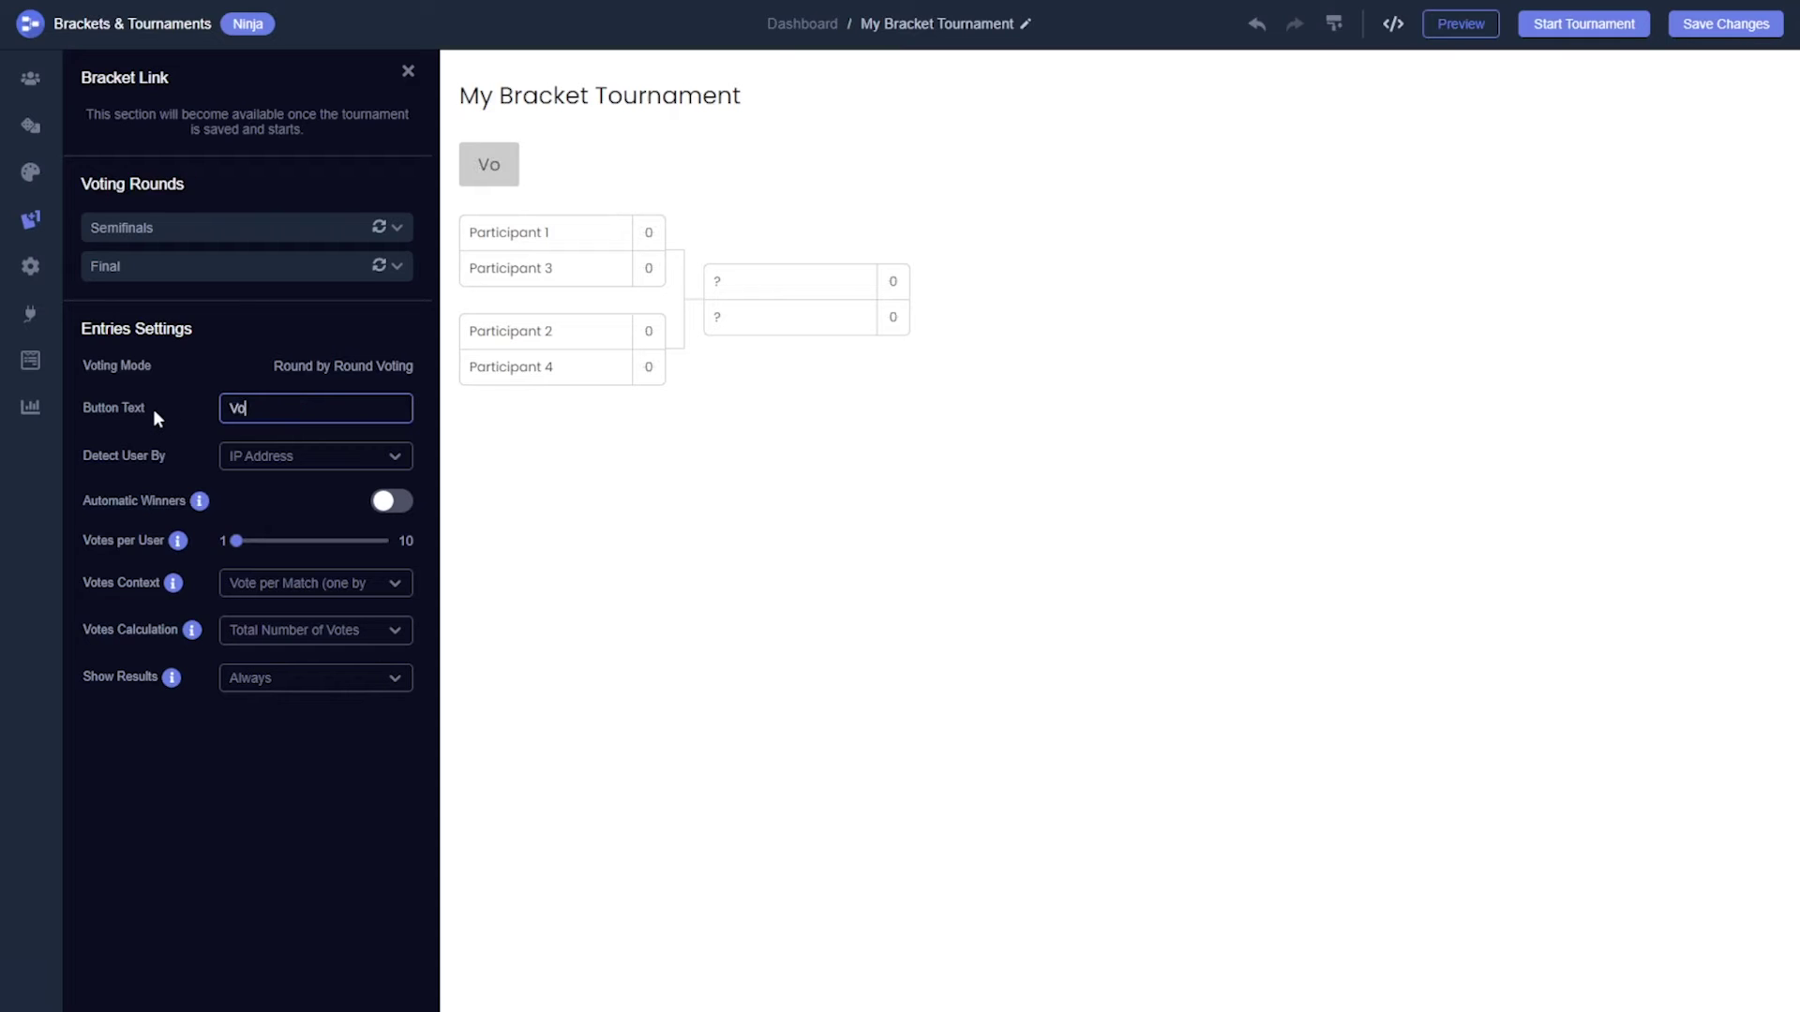
text(te Now!)
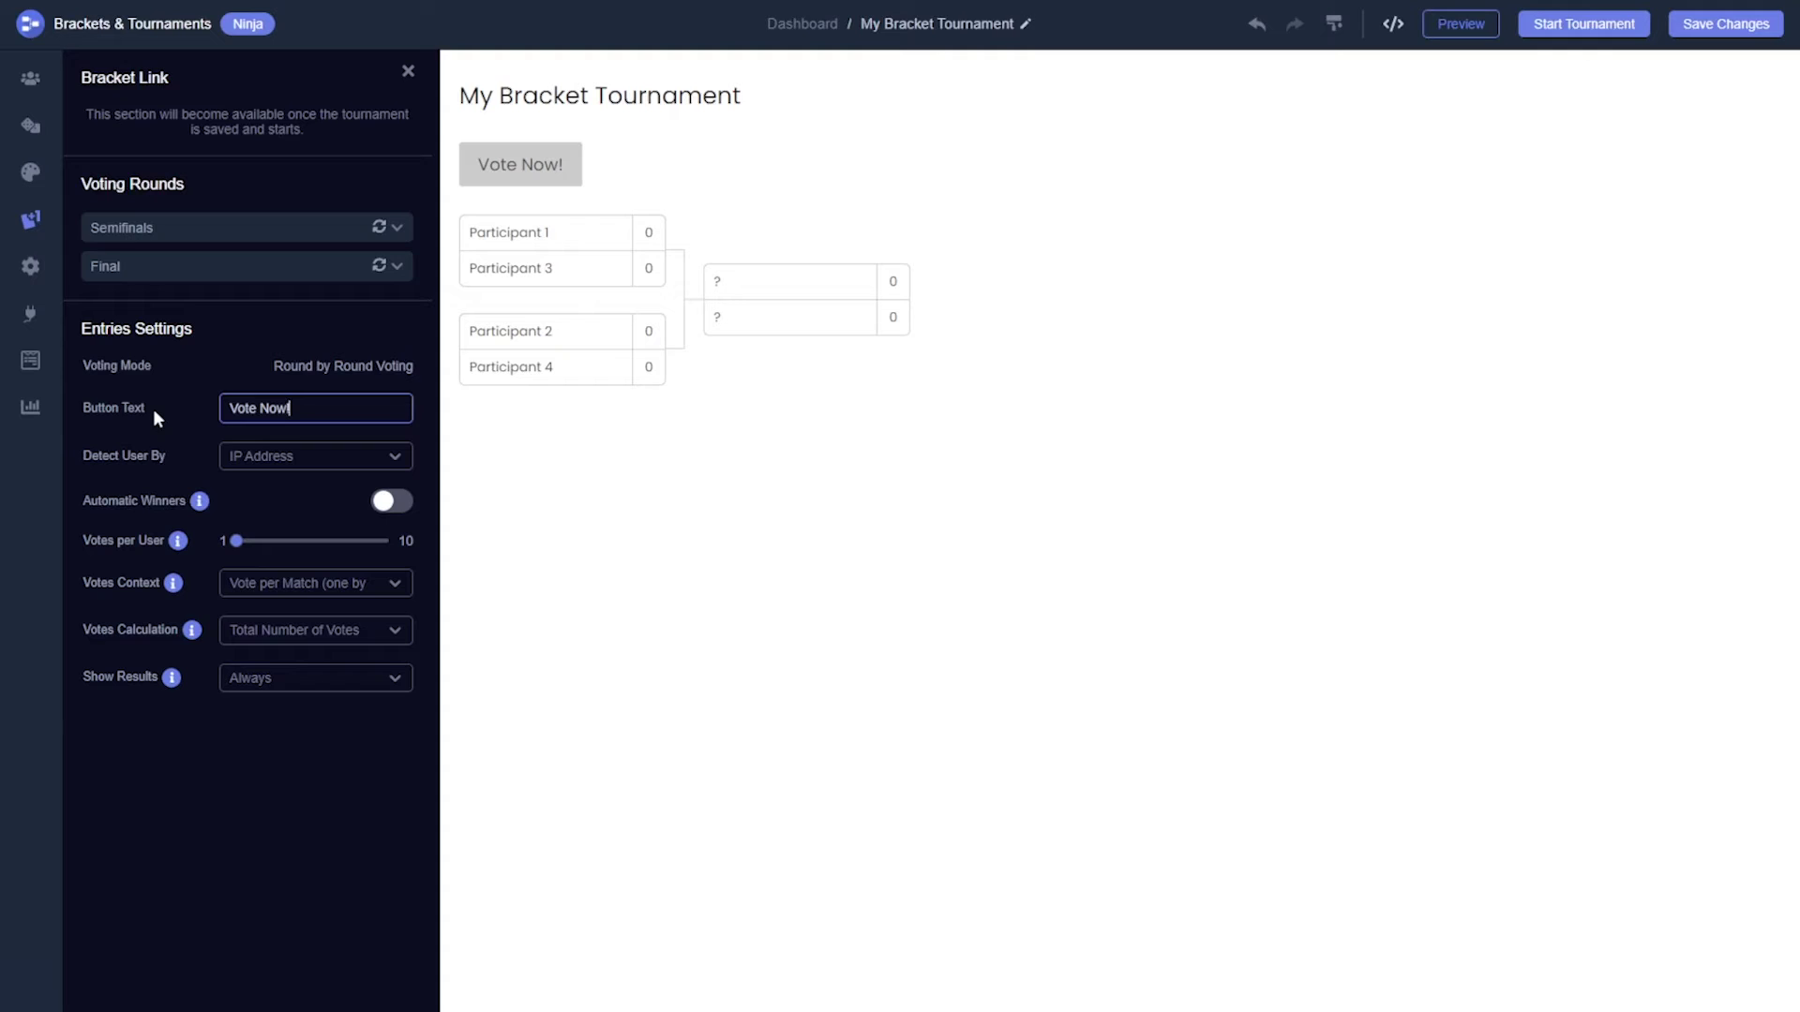
click(319, 459)
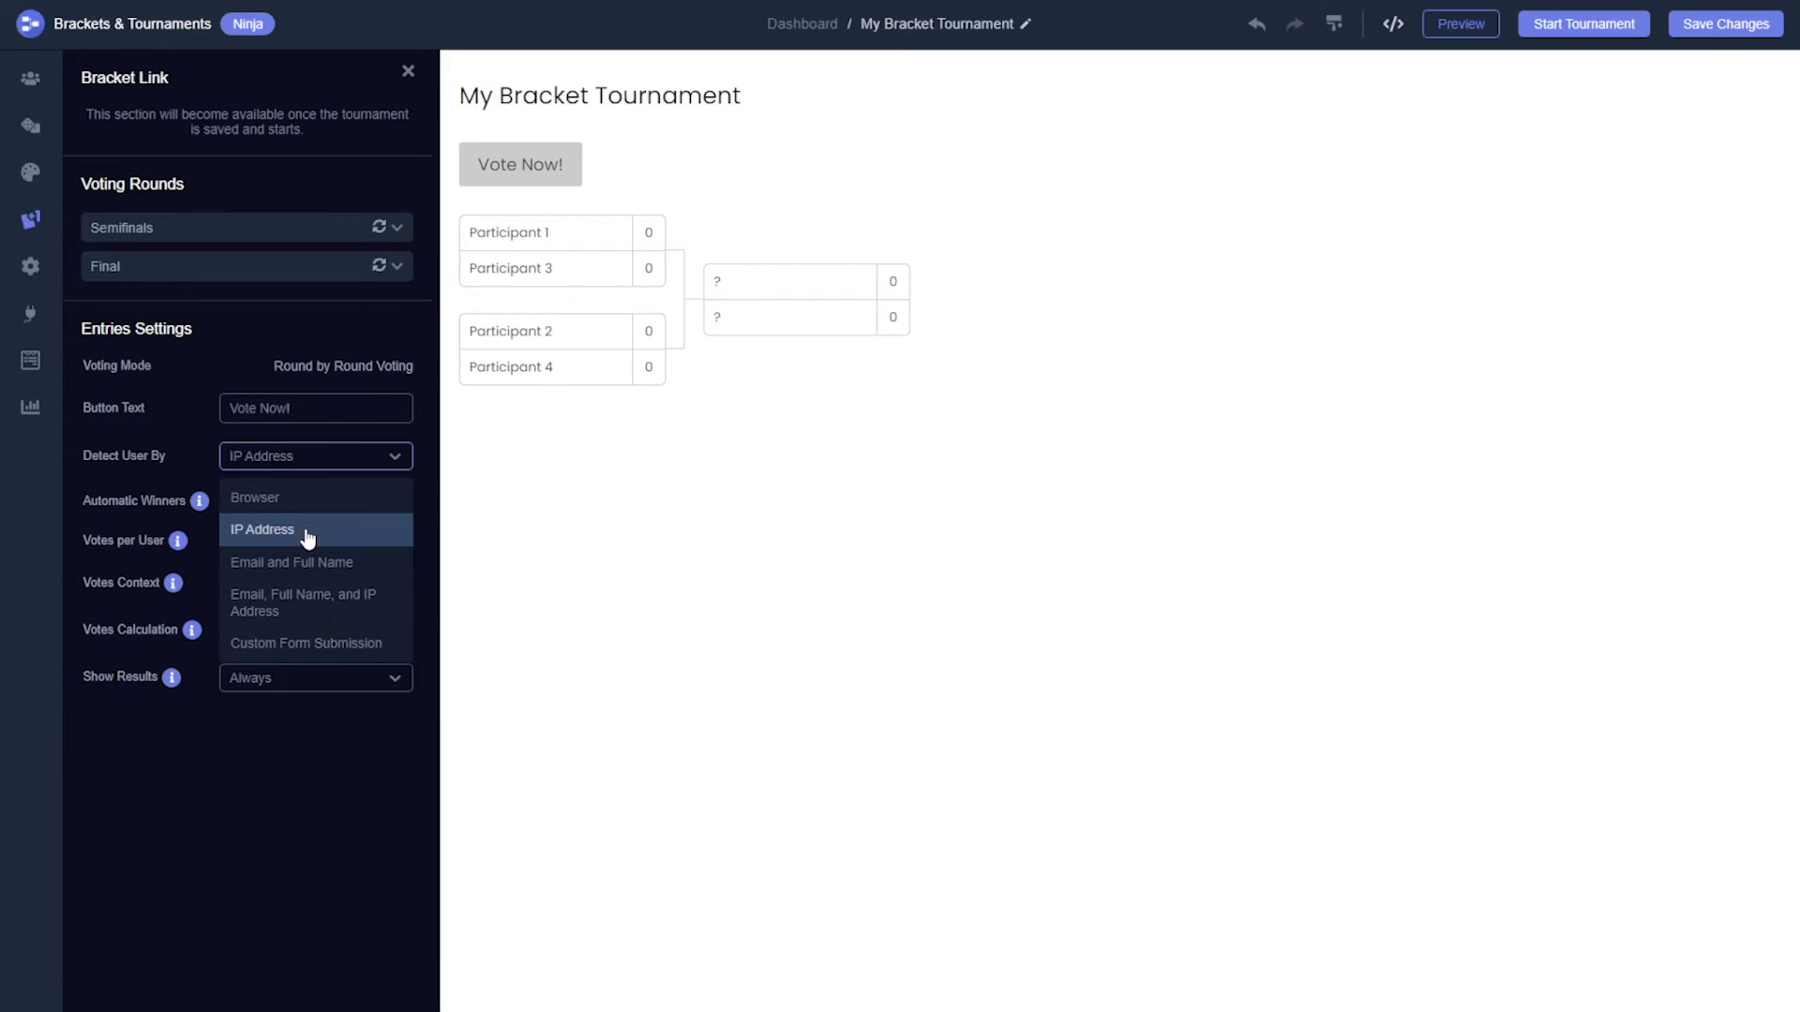
click(197, 458)
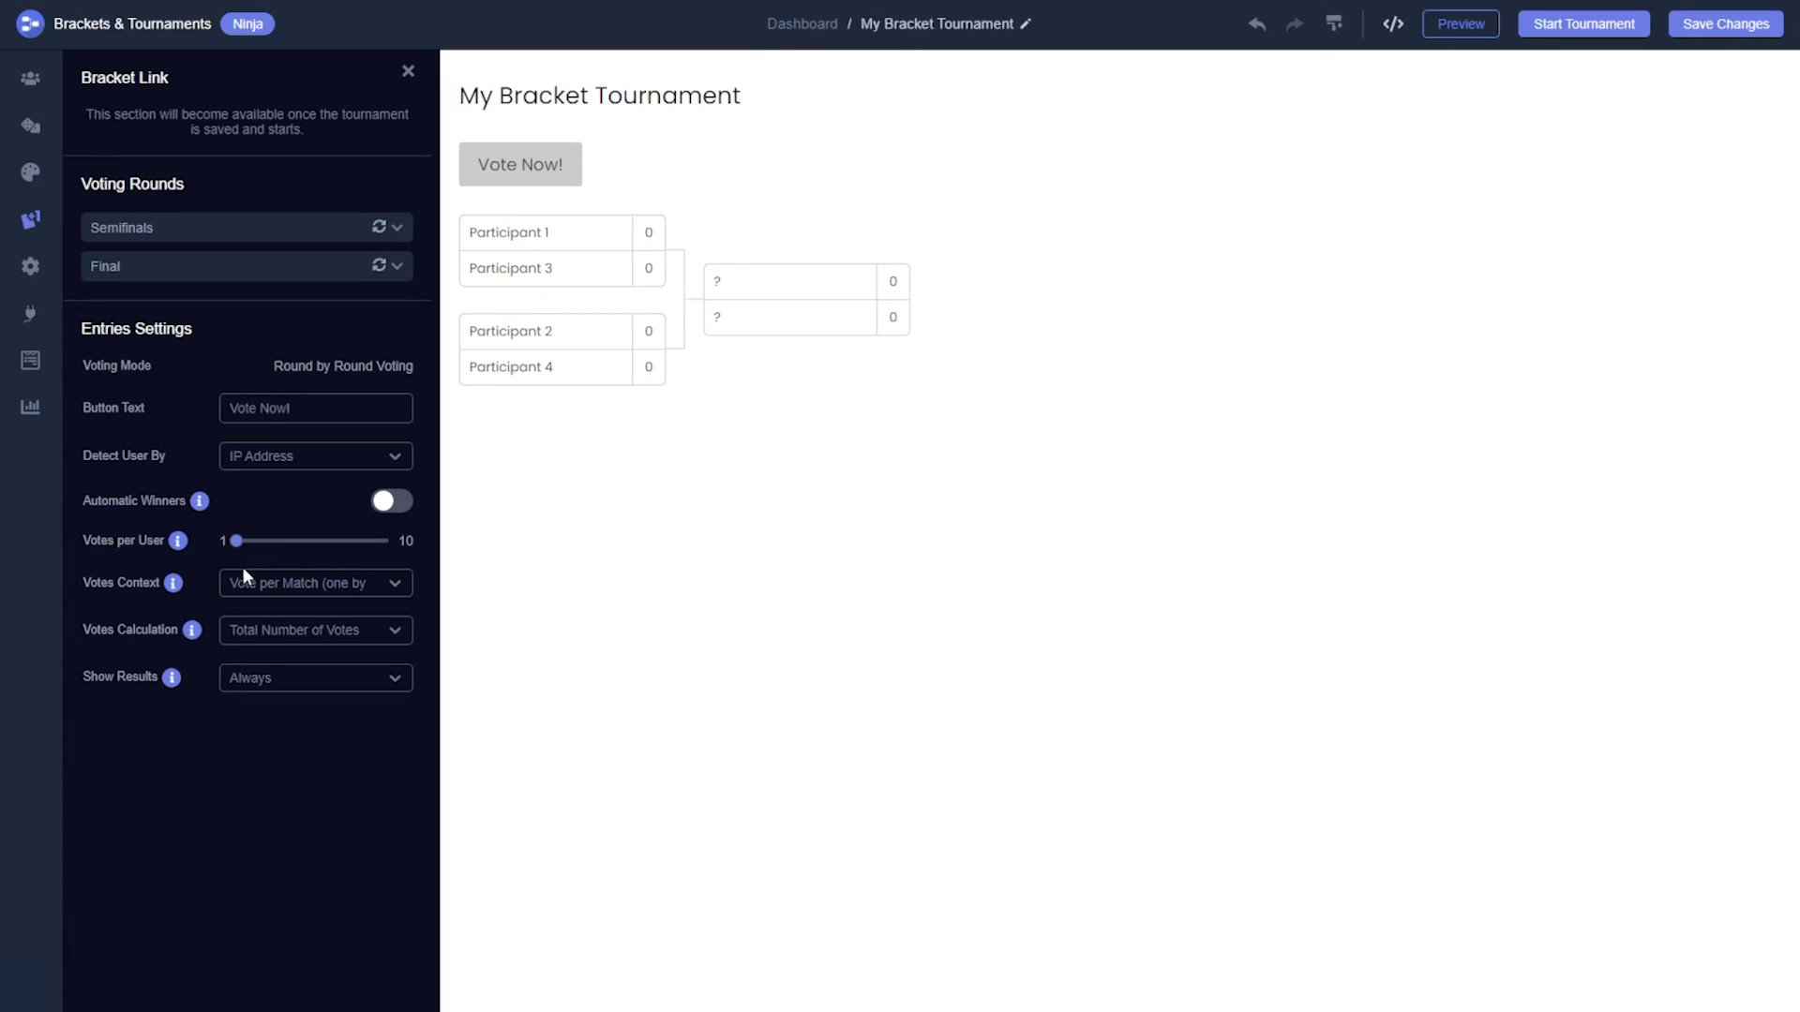
click(298, 585)
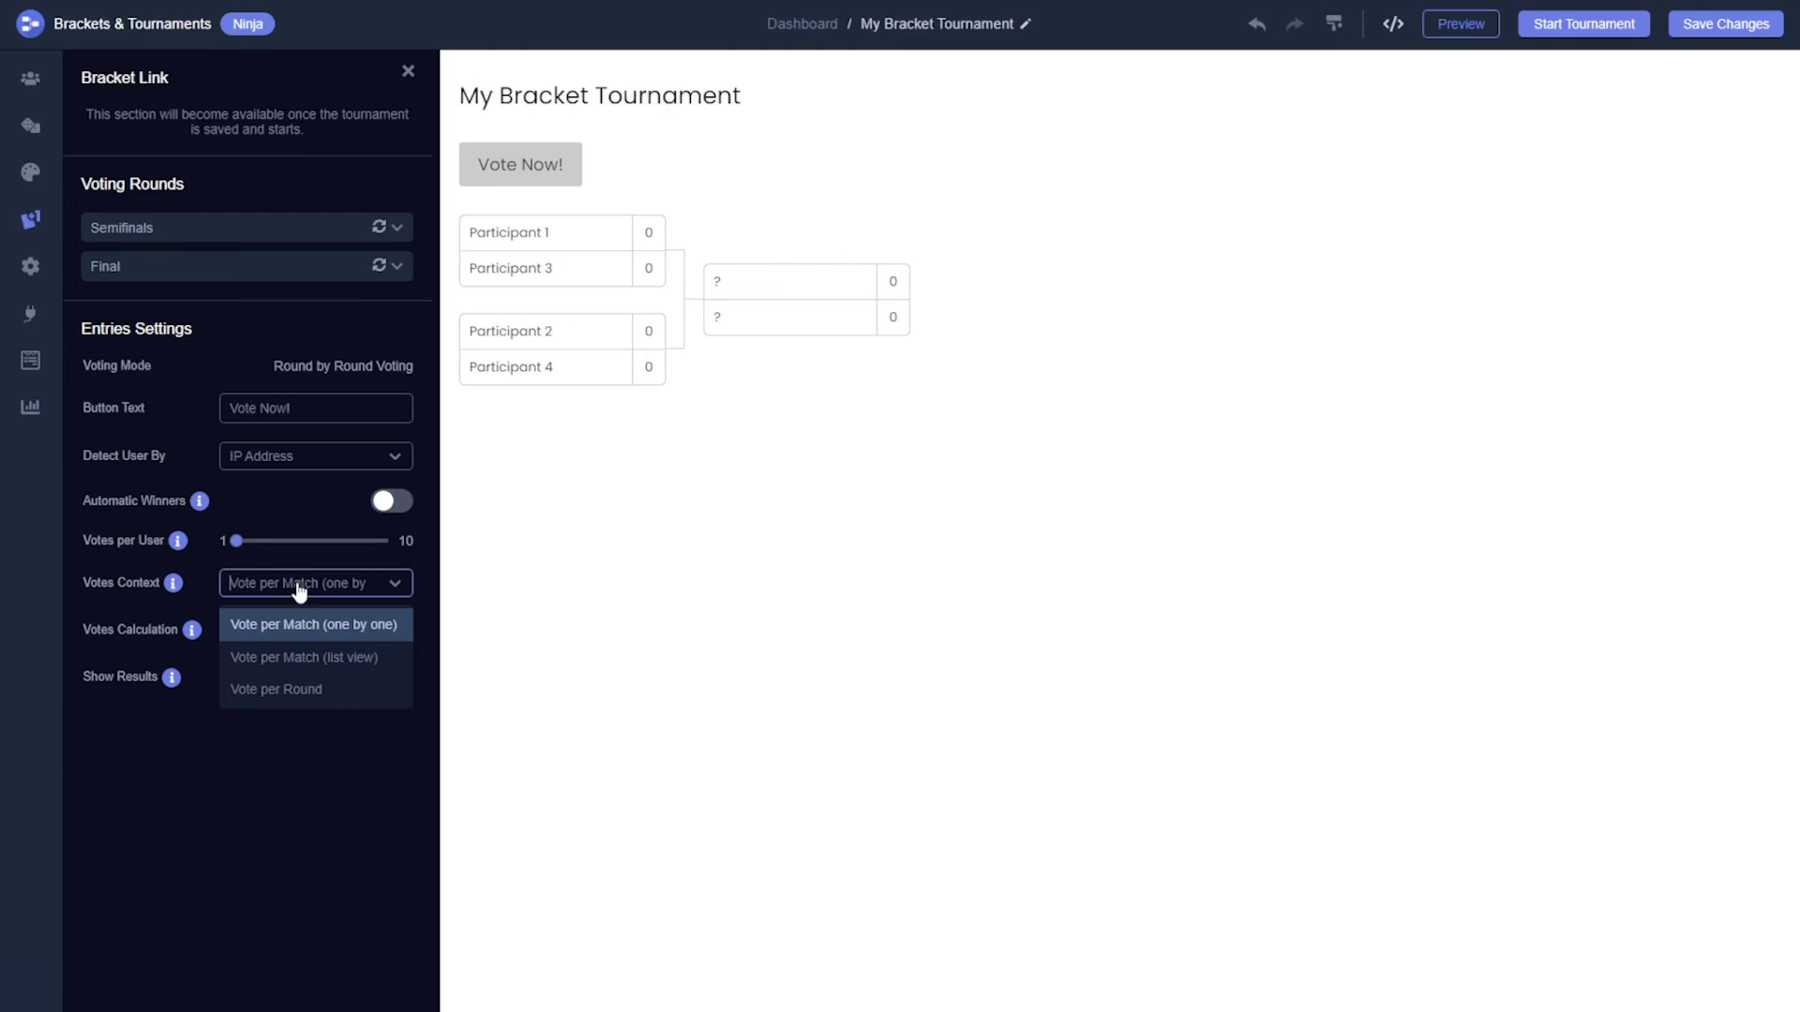
click(293, 583)
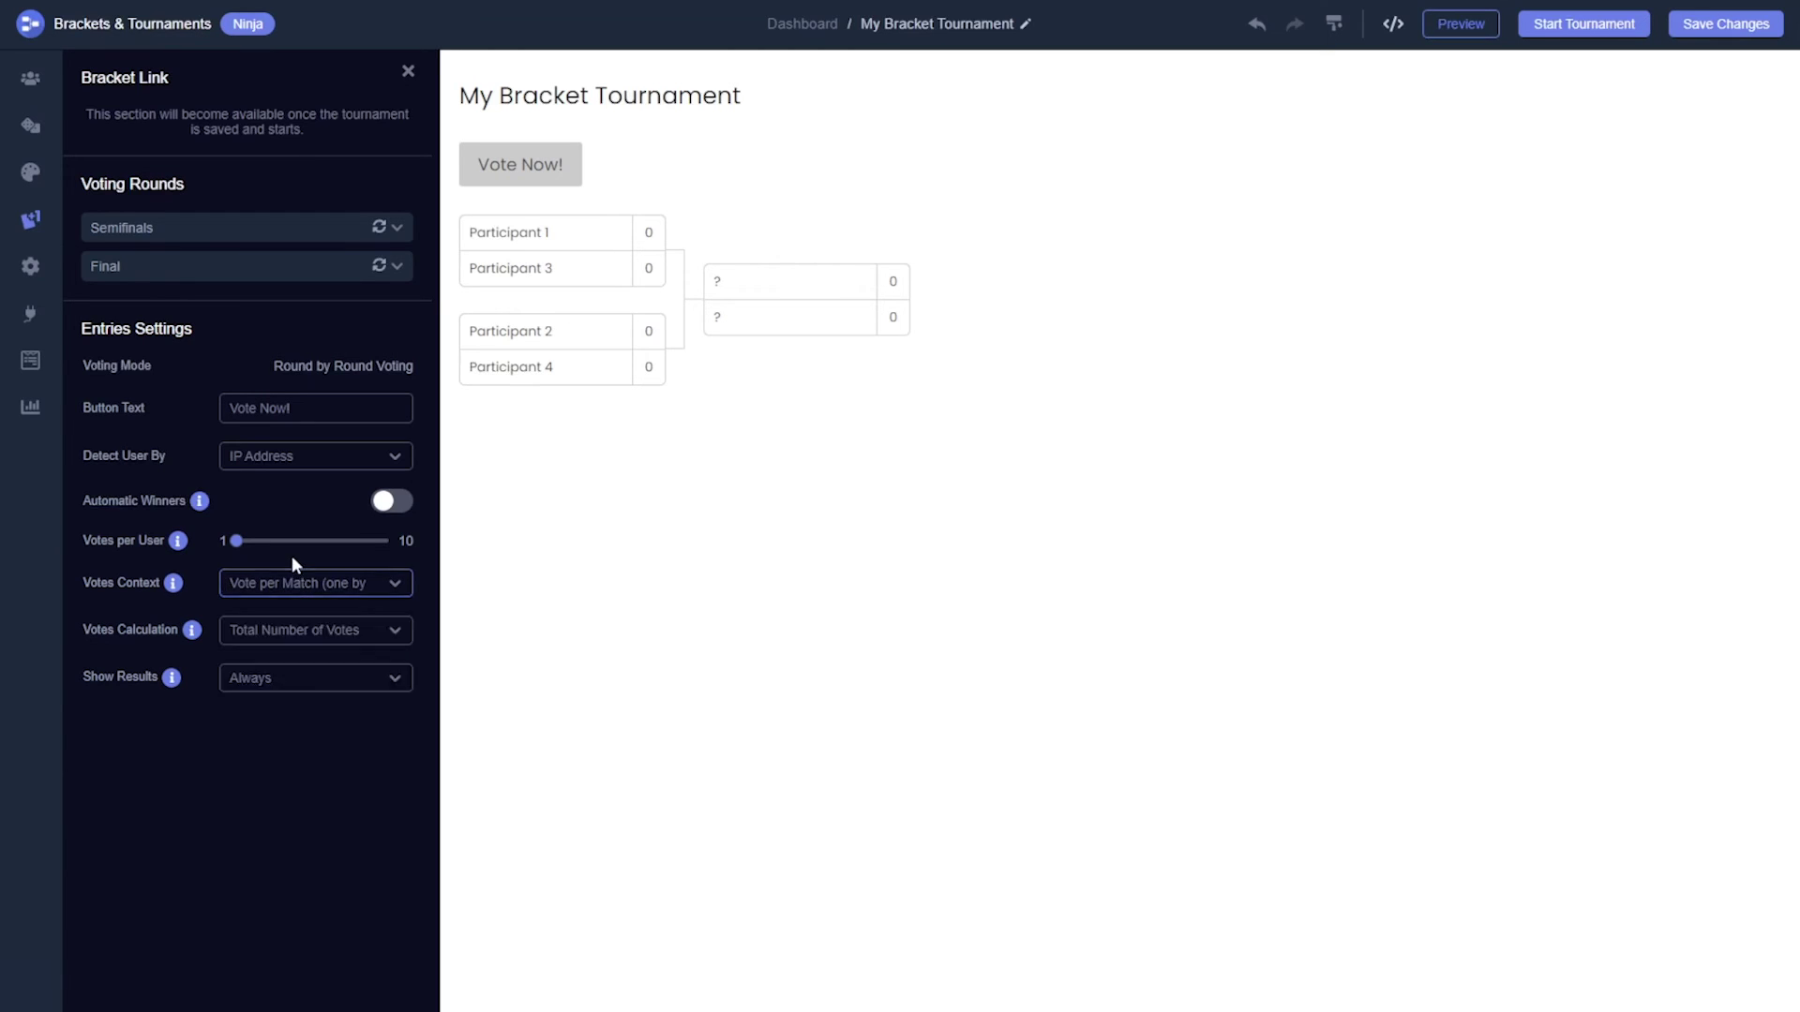
click(293, 632)
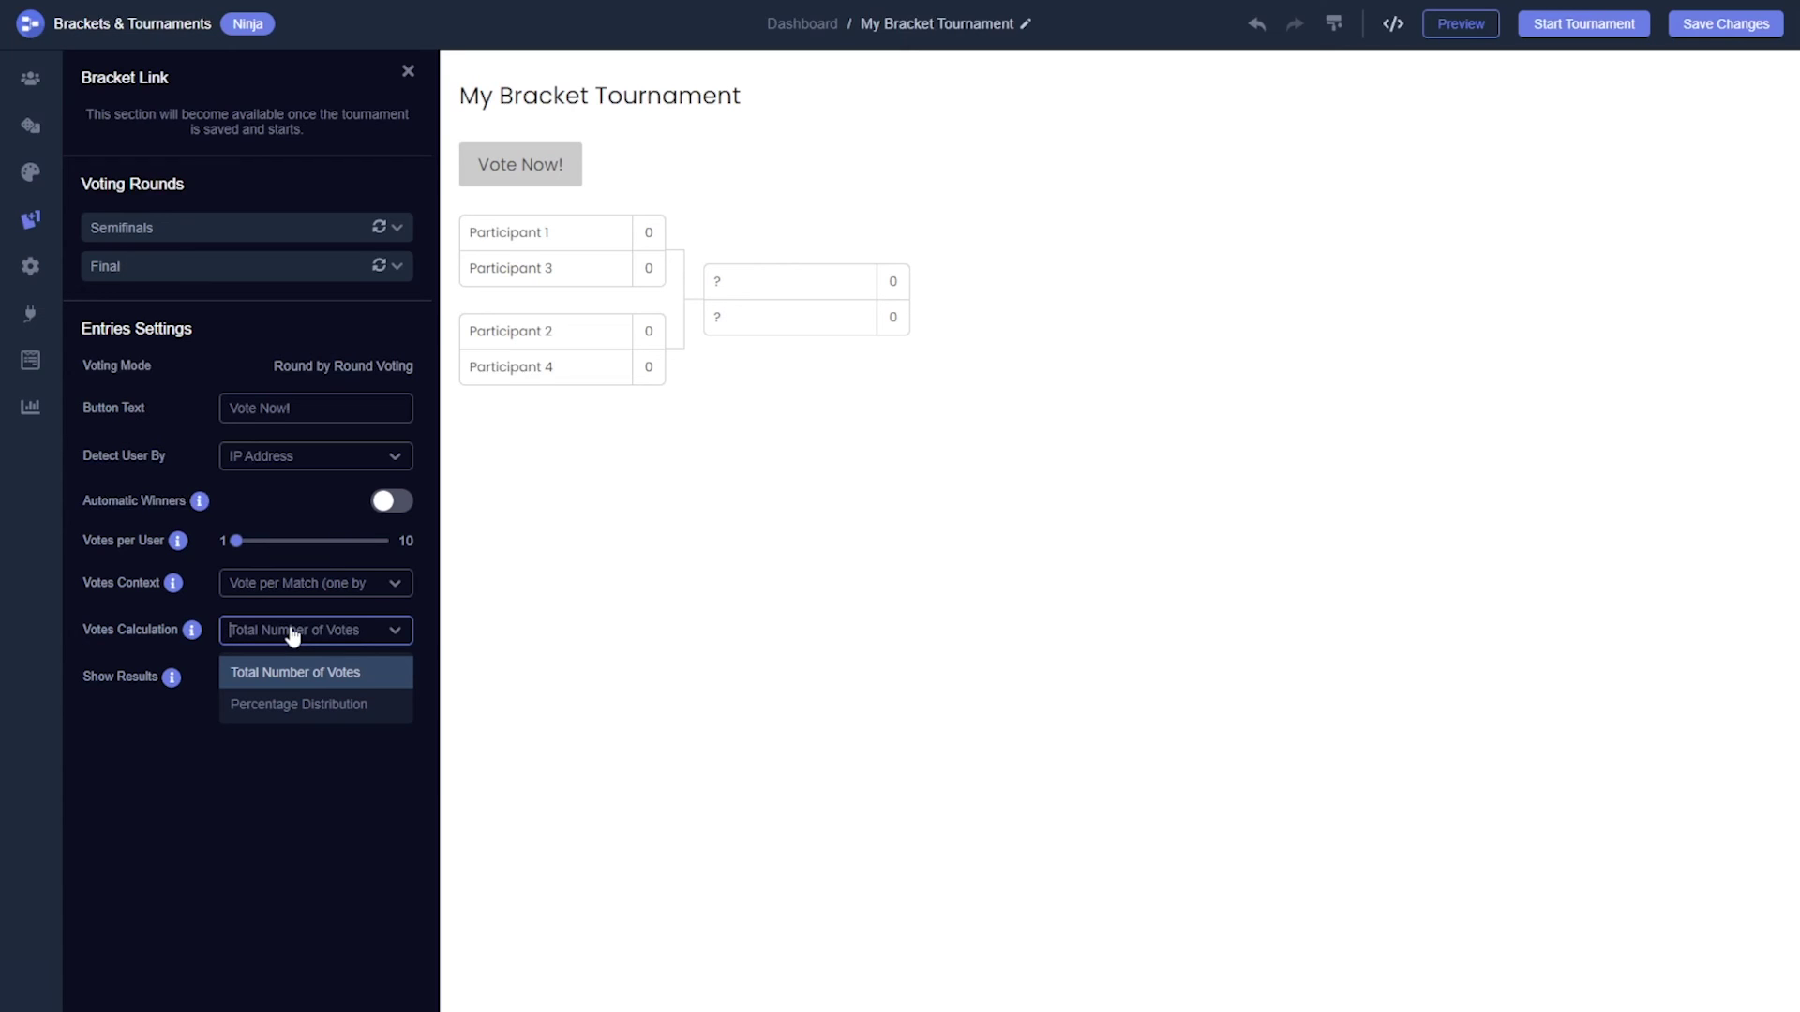
click(292, 631)
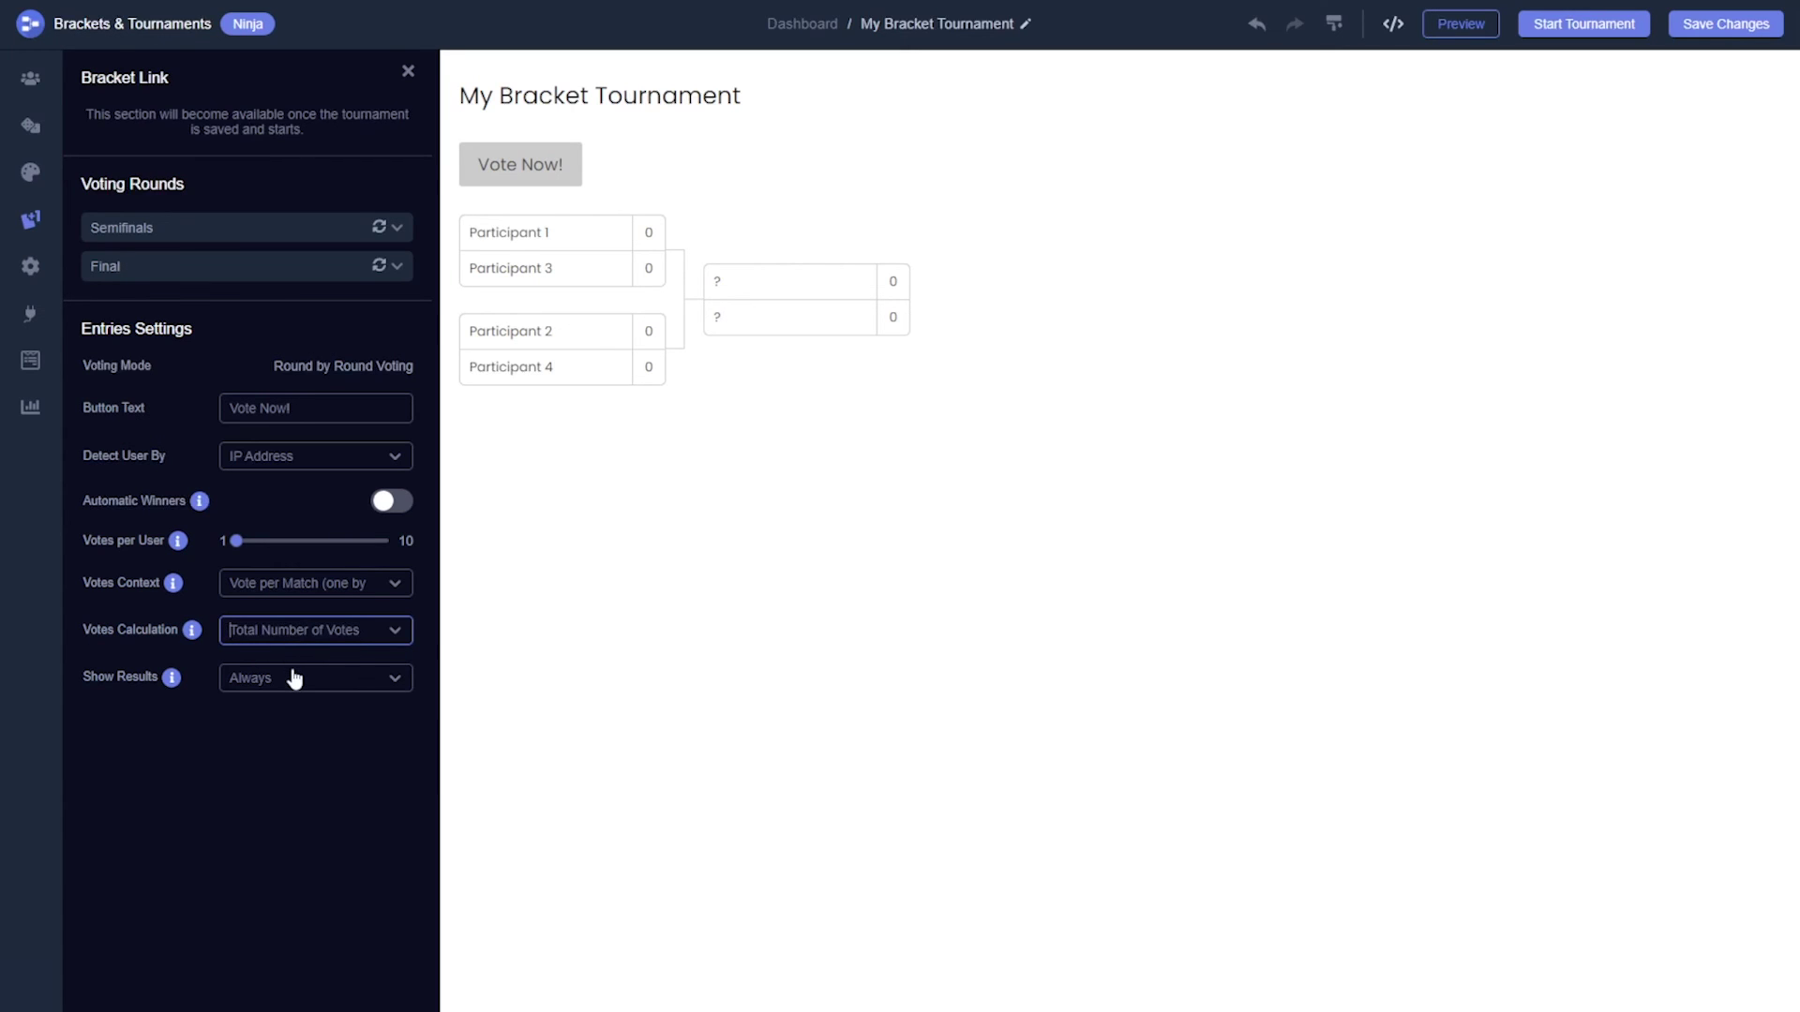
click(295, 678)
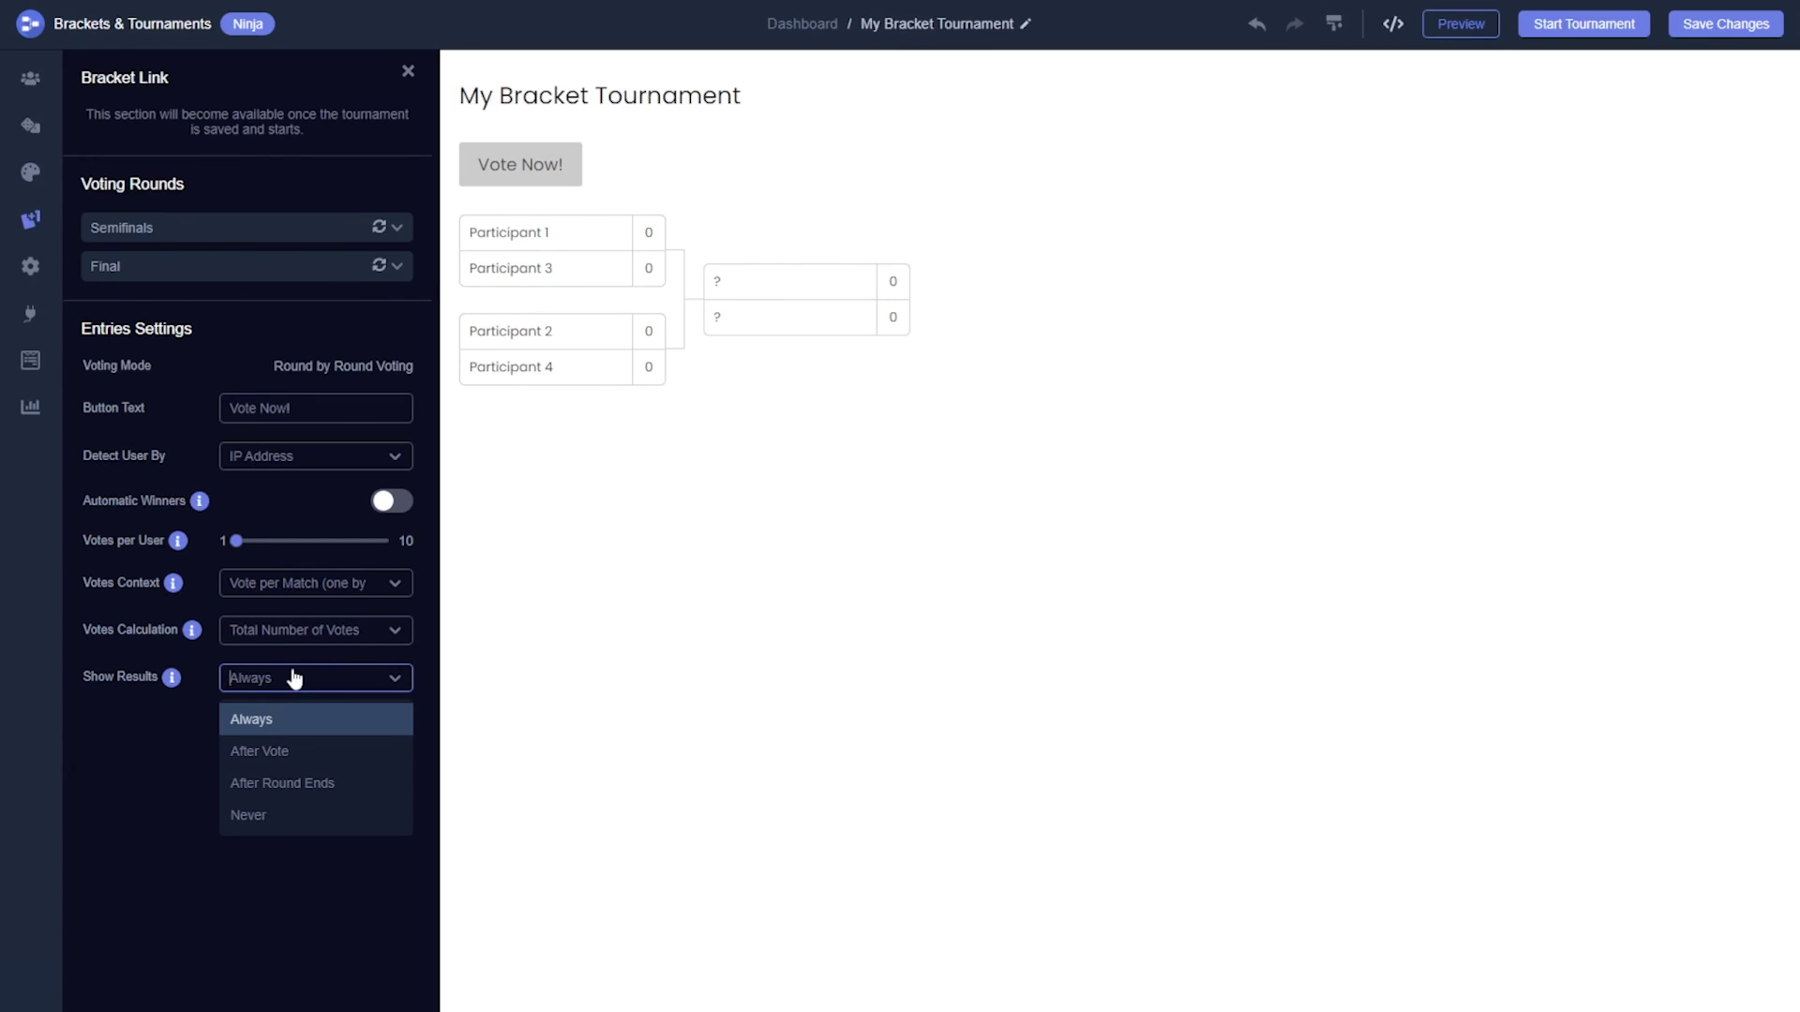
click(294, 678)
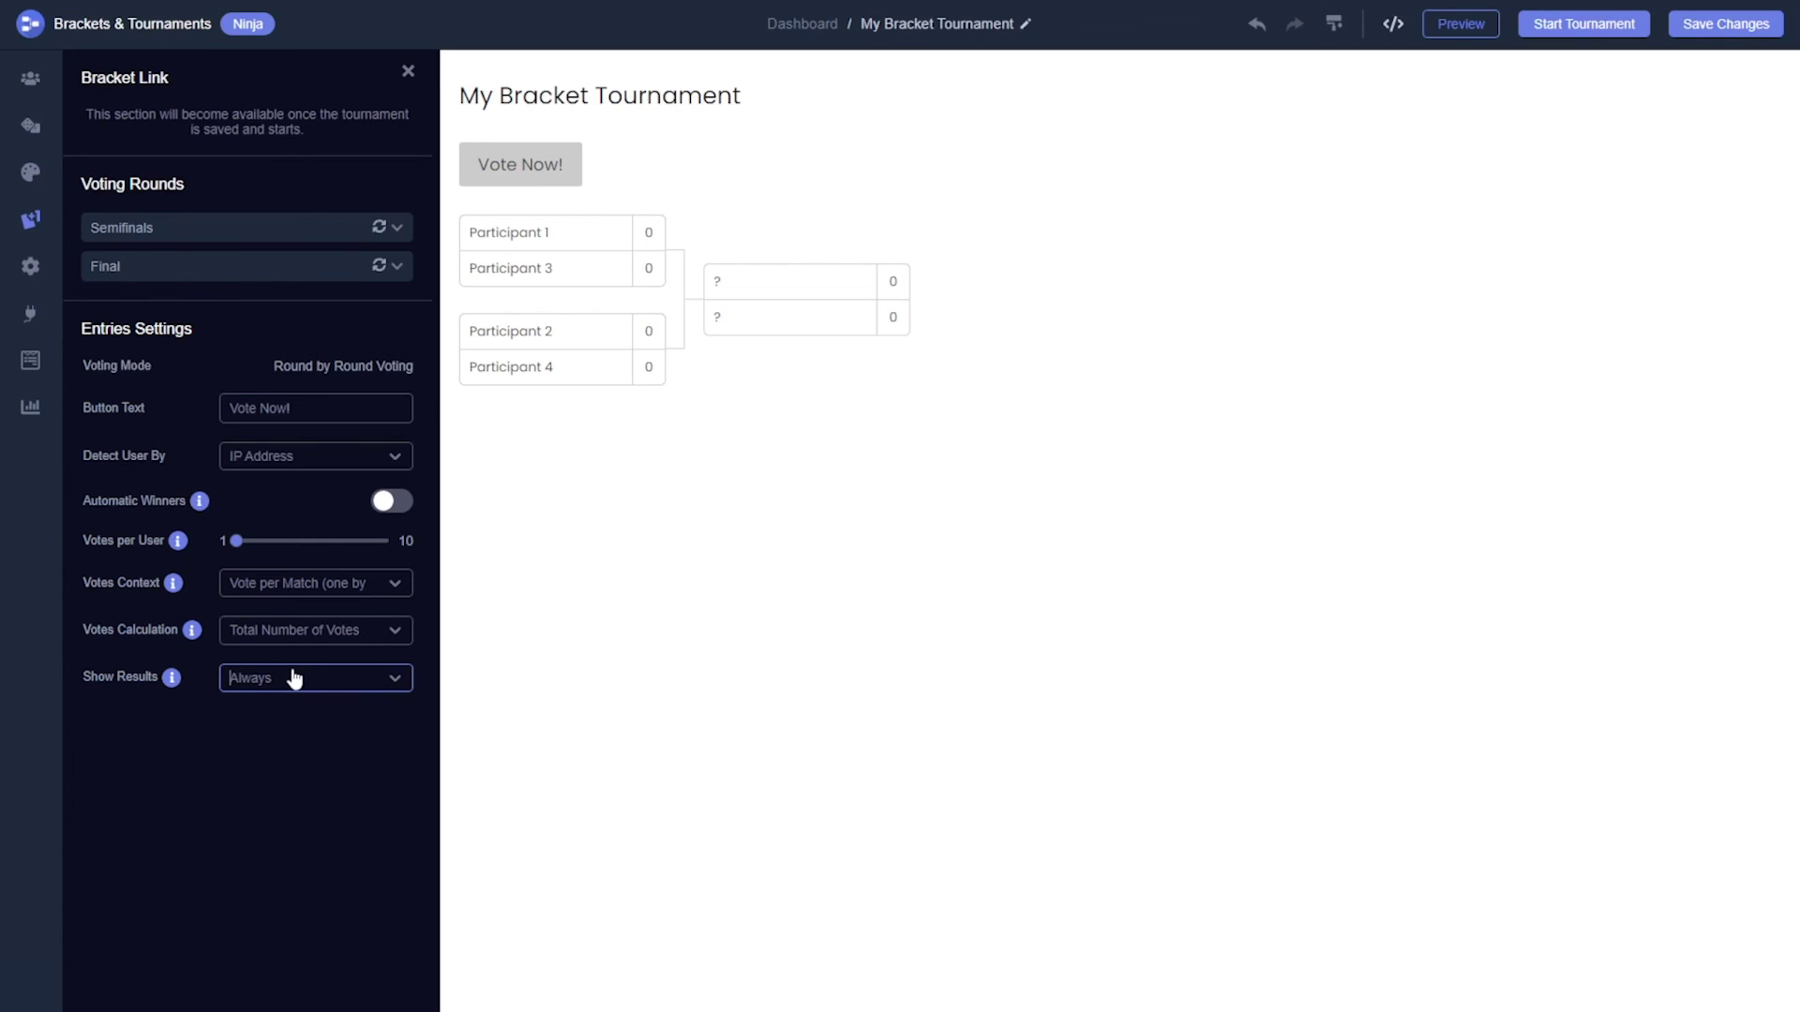